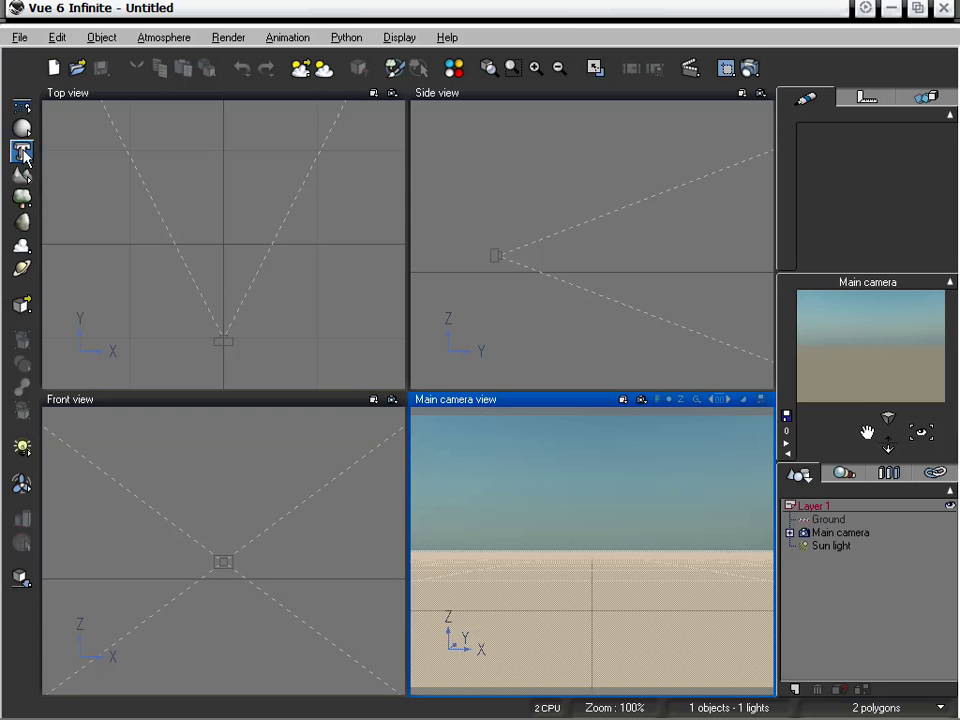
# Step: Add a standard terrain to the scene and pull the main camera back to show more of the mountain
pyautogui.moveTo(22, 177); pyautogui.dragTo(42, 184)
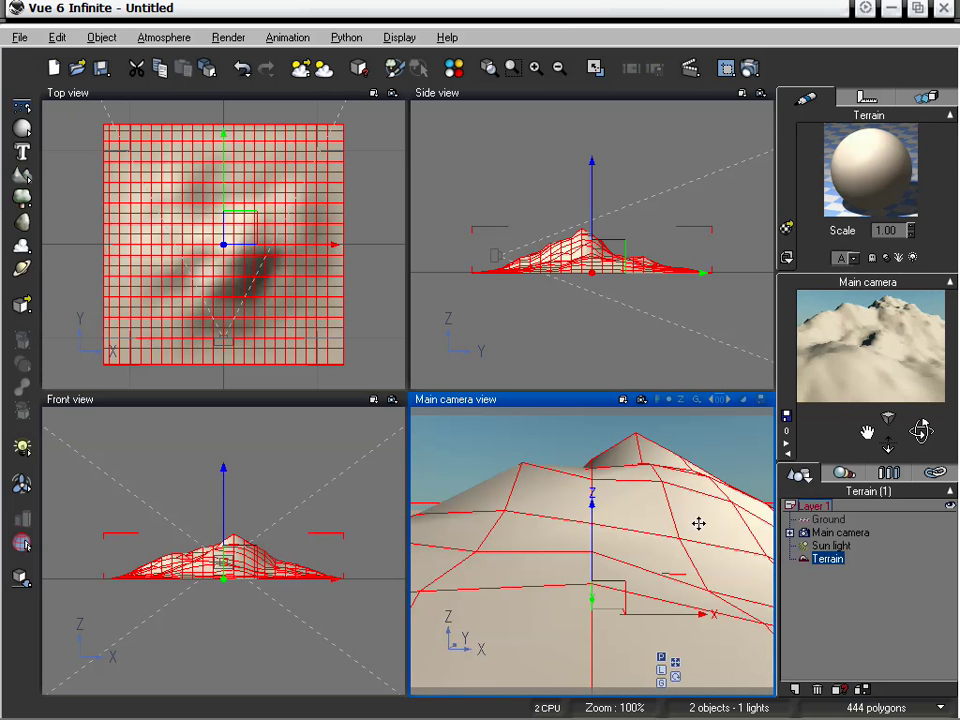
pyautogui.moveTo(888, 440); pyautogui.dragTo(889, 452)
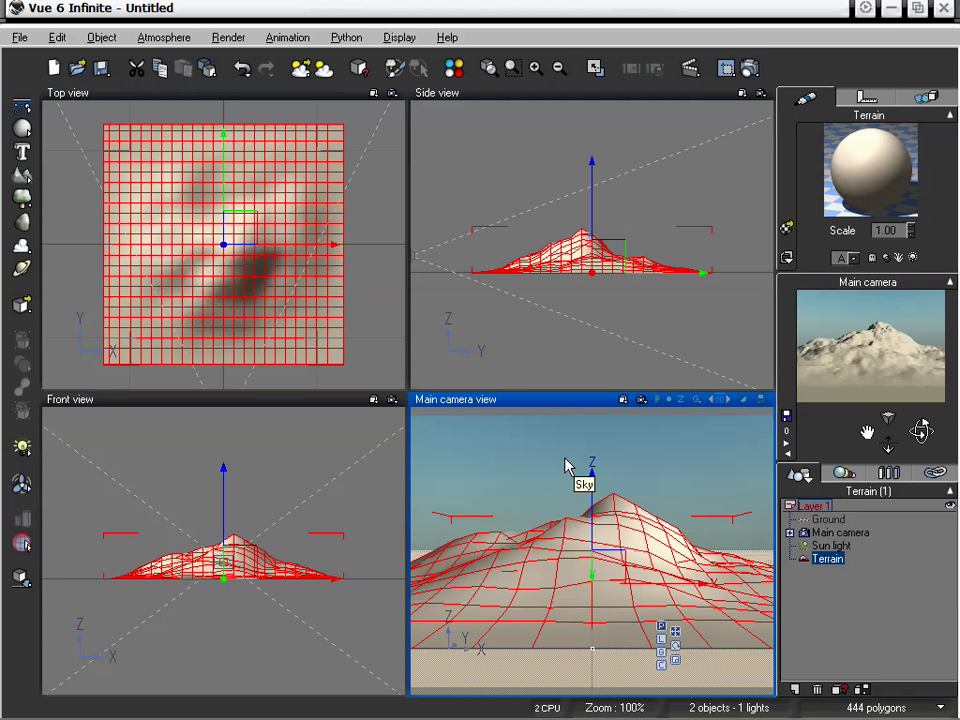
# Step: Examine the selected terrain's transform gizmo in the Front, Top and Side views
pyautogui.click(167, 405)
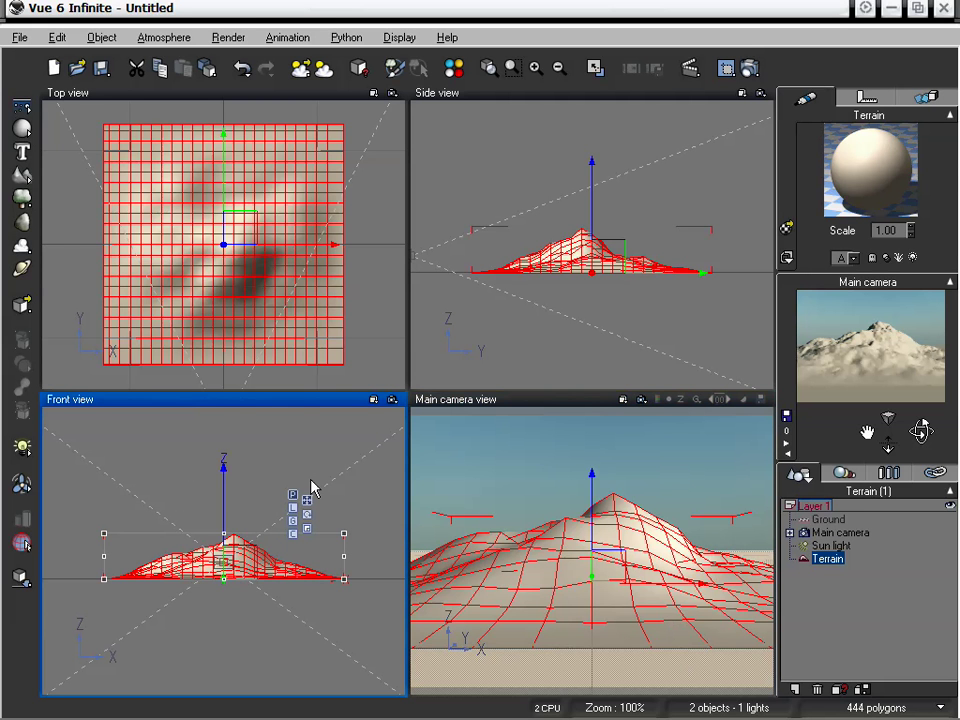
pyautogui.click(368, 317)
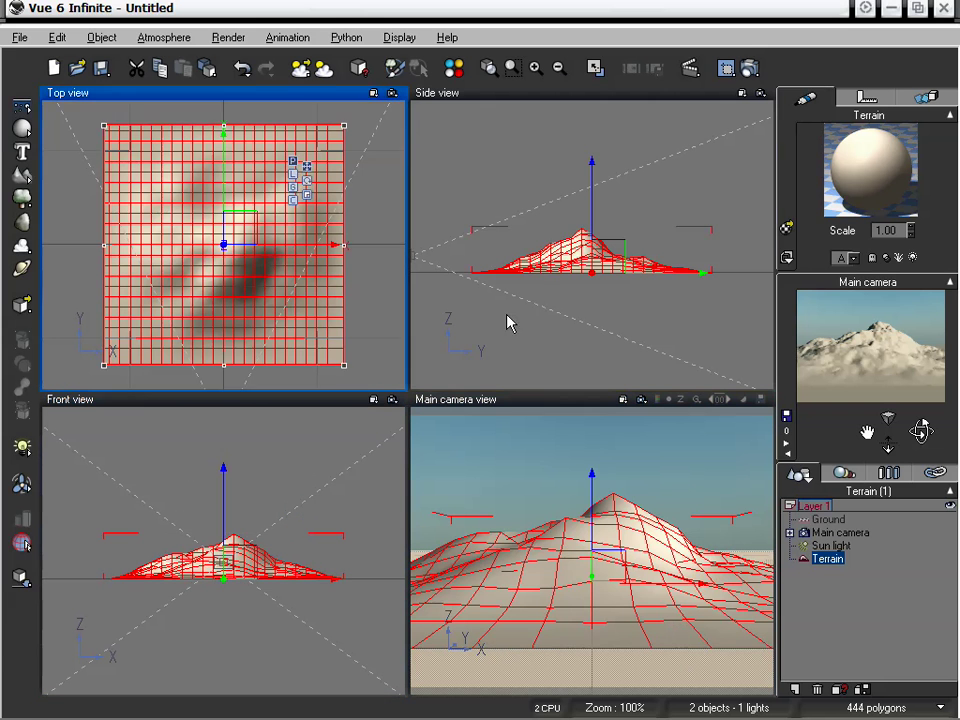
pyautogui.click(542, 332)
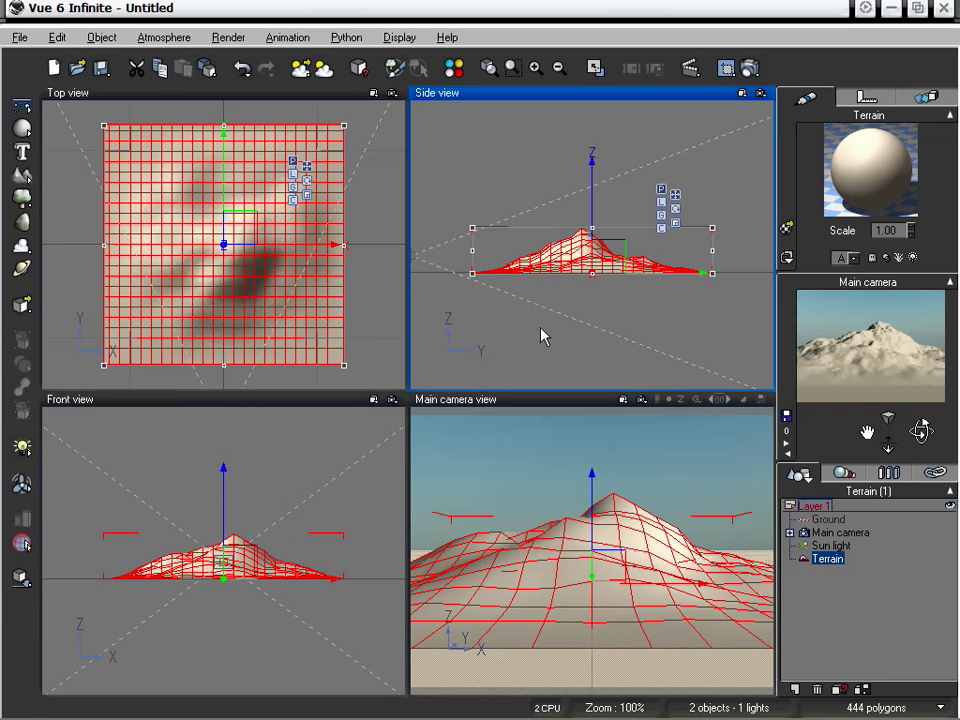
pyautogui.click(336, 231)
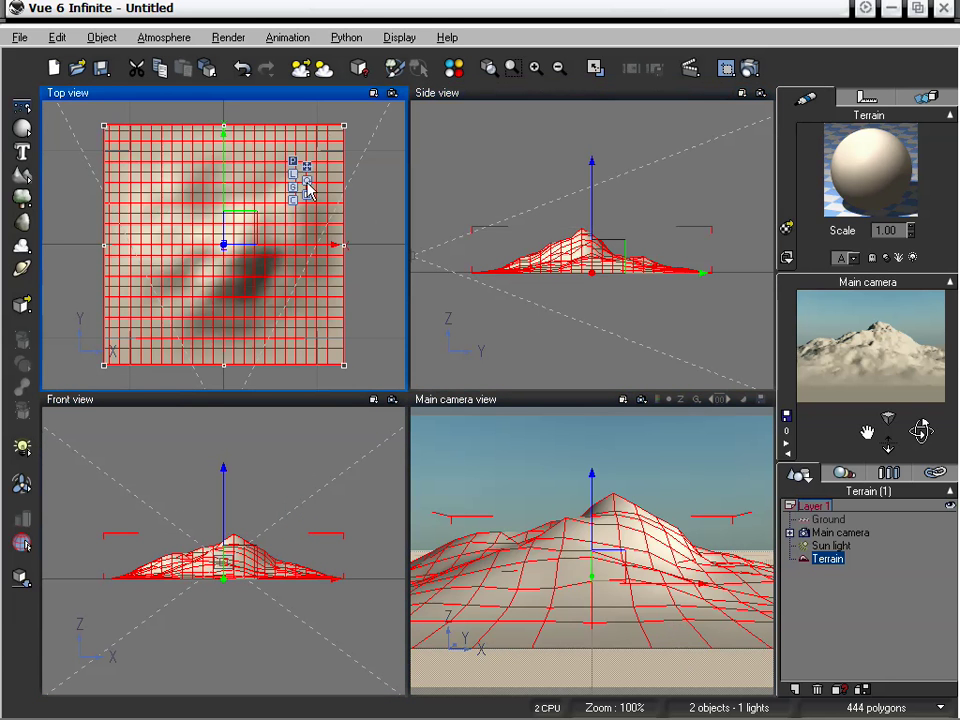
pyautogui.click(502, 293)
pyautogui.click(300, 467)
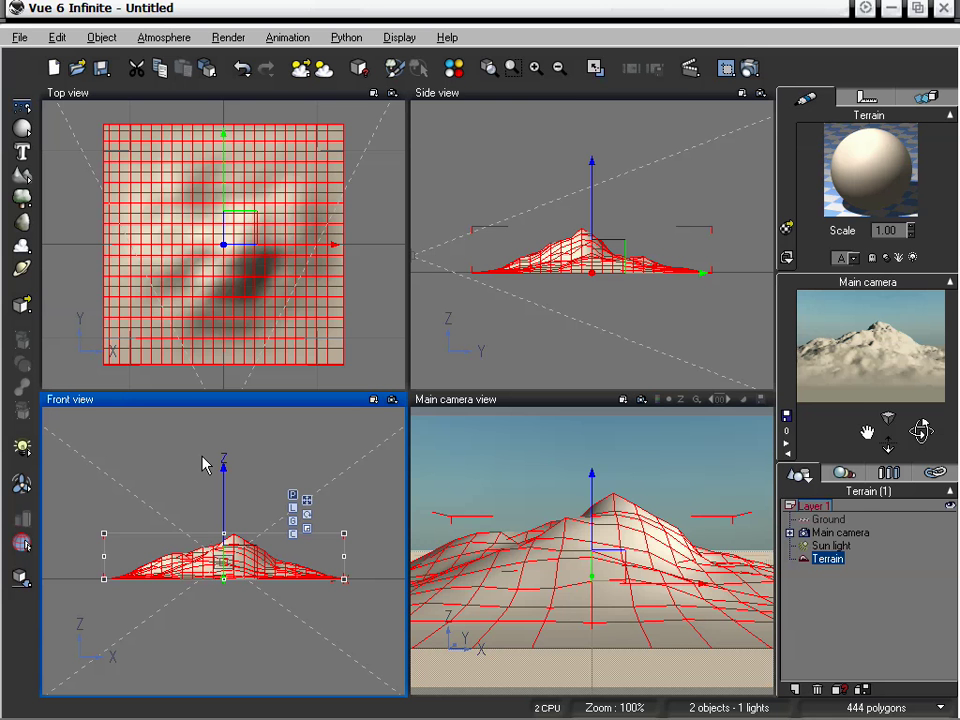
# Step: Deselect and reselect the terrain in the Front view and cycle its gizmo through the resize, rotate and move modes
pyautogui.click(290, 512)
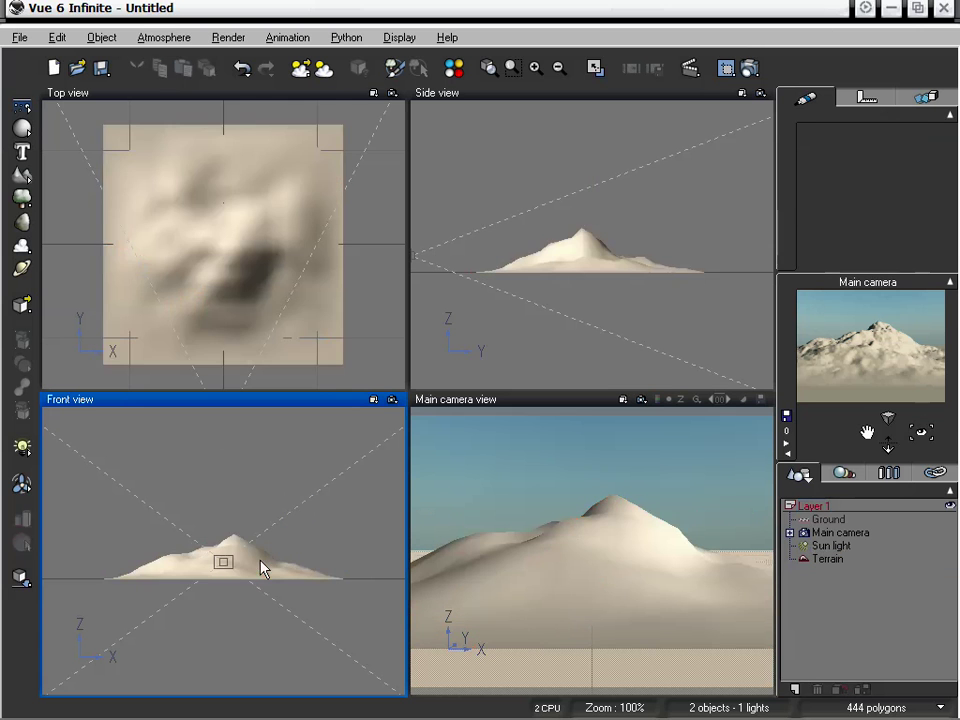
pyautogui.click(280, 548)
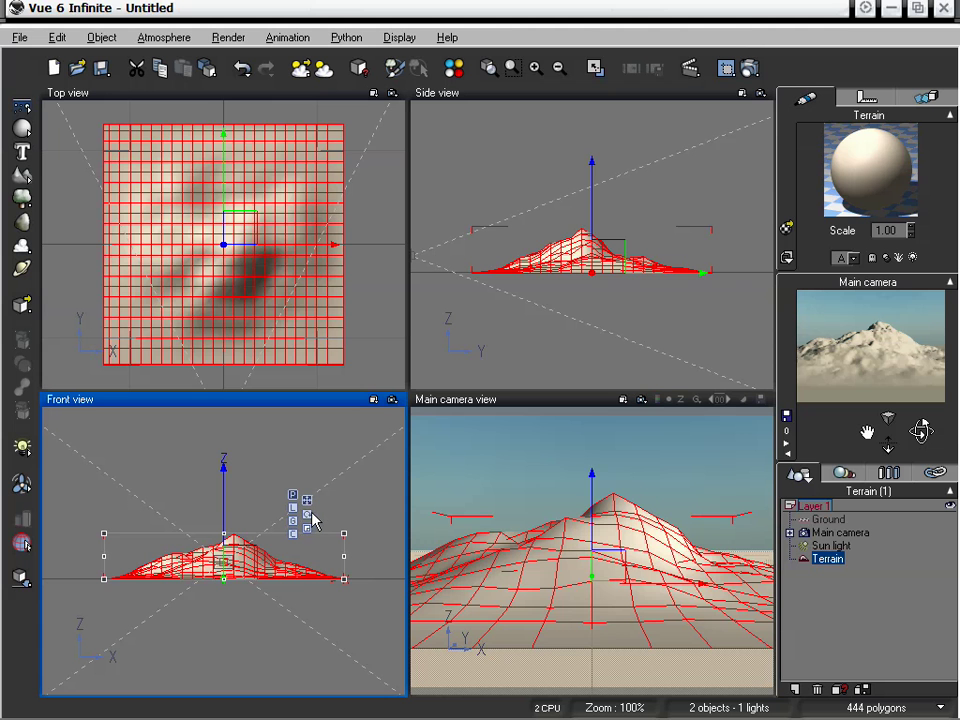
pyautogui.click(308, 529)
pyautogui.click(308, 531)
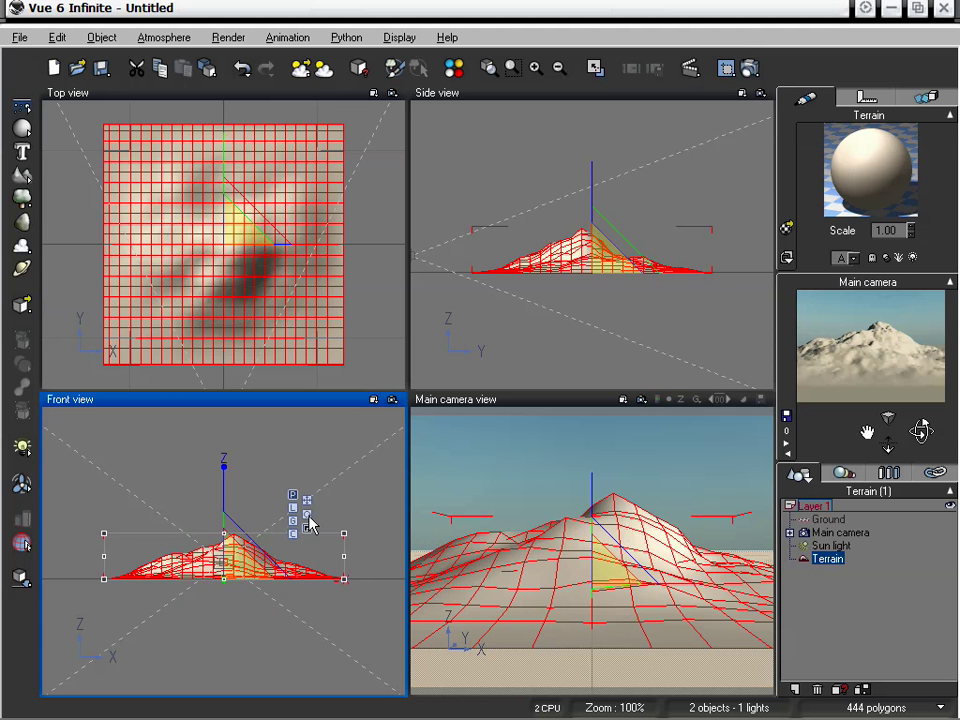
pyautogui.click(309, 515)
pyautogui.click(308, 503)
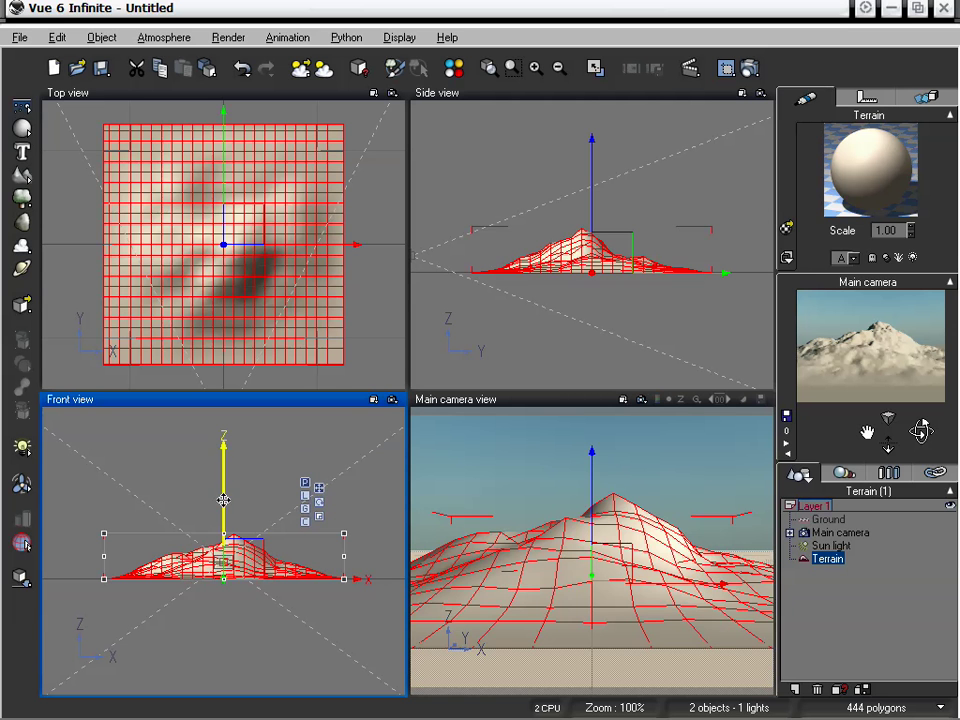
# Step: Raise the terrain slightly along Z in the Front view and reposition it along X and Y in the Top view
pyautogui.moveTo(223, 505)
pyautogui.mouseDown()
pyautogui.moveTo(223, 430)
pyautogui.moveTo(227, 585)
pyautogui.moveTo(238, 420)
pyautogui.moveTo(237, 491)
pyautogui.moveTo(226, 472)
pyautogui.moveTo(220, 518)
pyautogui.moveTo(221, 506)
pyautogui.mouseUp()
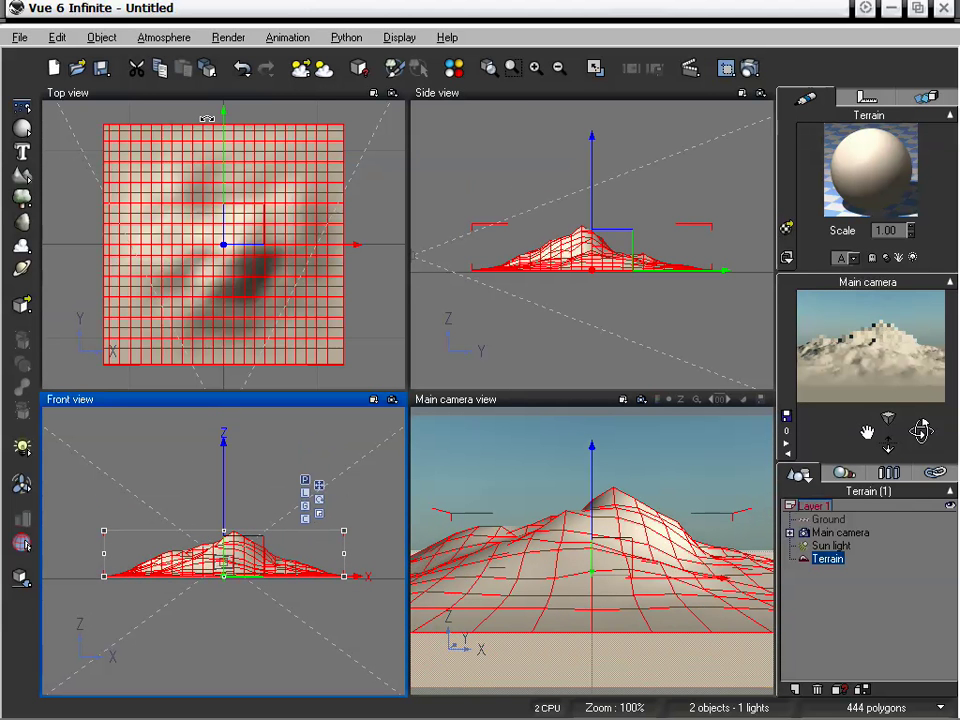
pyautogui.moveTo(365, 190); pyautogui.dragTo(352, 222)
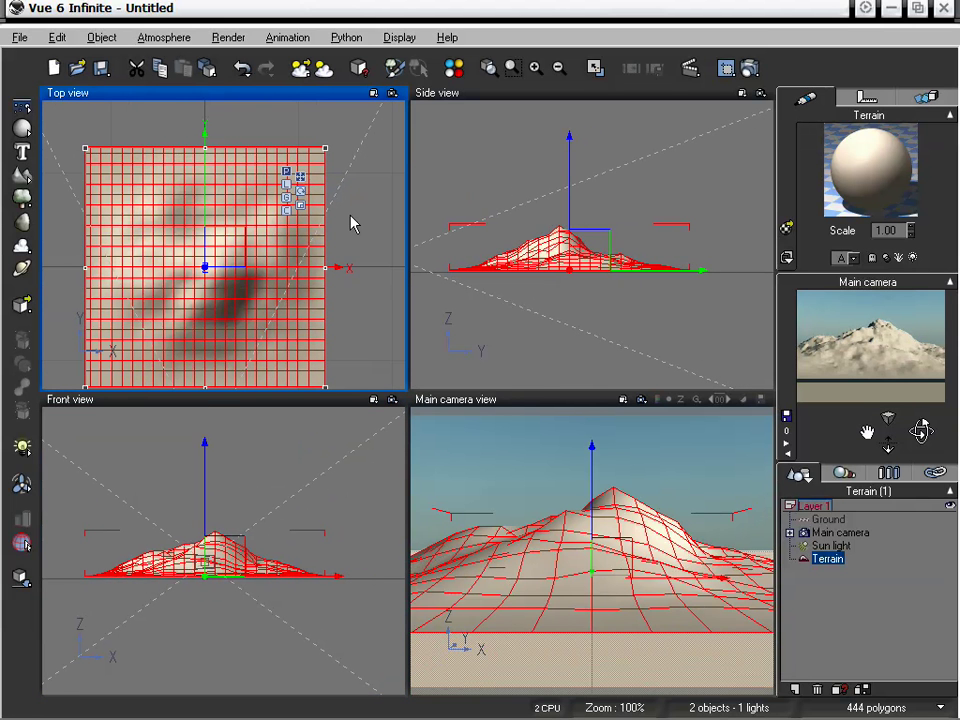
pyautogui.moveTo(354, 221); pyautogui.dragTo(322, 235, button='right')
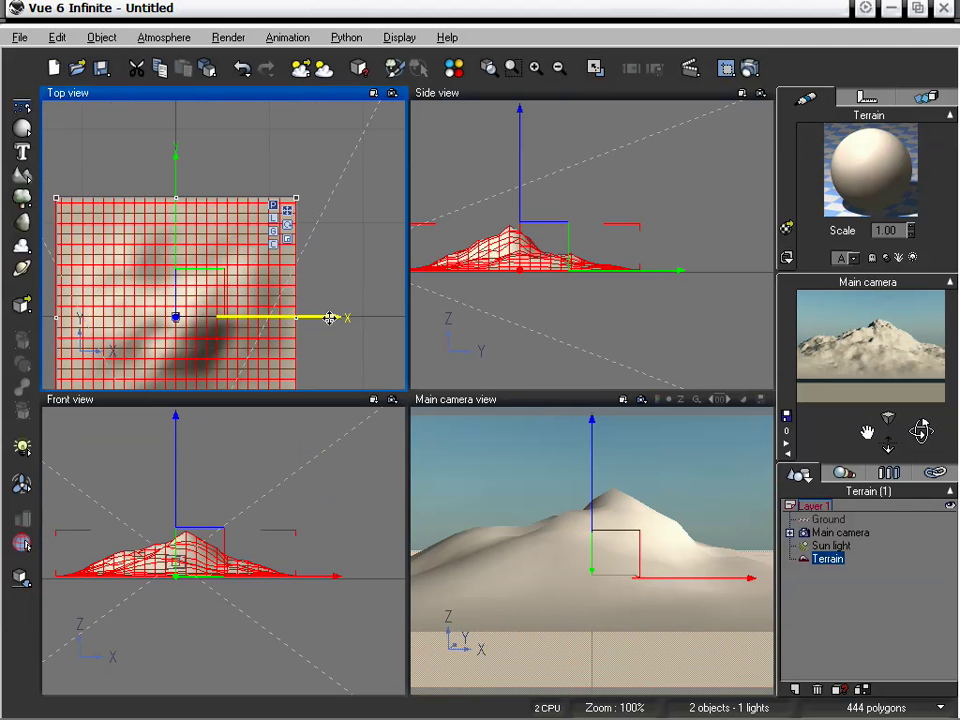
pyautogui.moveTo(336, 317)
pyautogui.mouseDown()
pyautogui.moveTo(416, 318)
pyautogui.moveTo(47, 321)
pyautogui.moveTo(54, 574)
pyautogui.moveTo(602, 309)
pyautogui.moveTo(318, 316)
pyautogui.moveTo(332, 321)
pyautogui.mouseUp()
pyautogui.moveTo(178, 161); pyautogui.dragTo(191, 127)
pyautogui.moveTo(326, 274); pyautogui.dragTo(373, 300)
pyautogui.moveTo(213, 143); pyautogui.dragTo(221, 170)
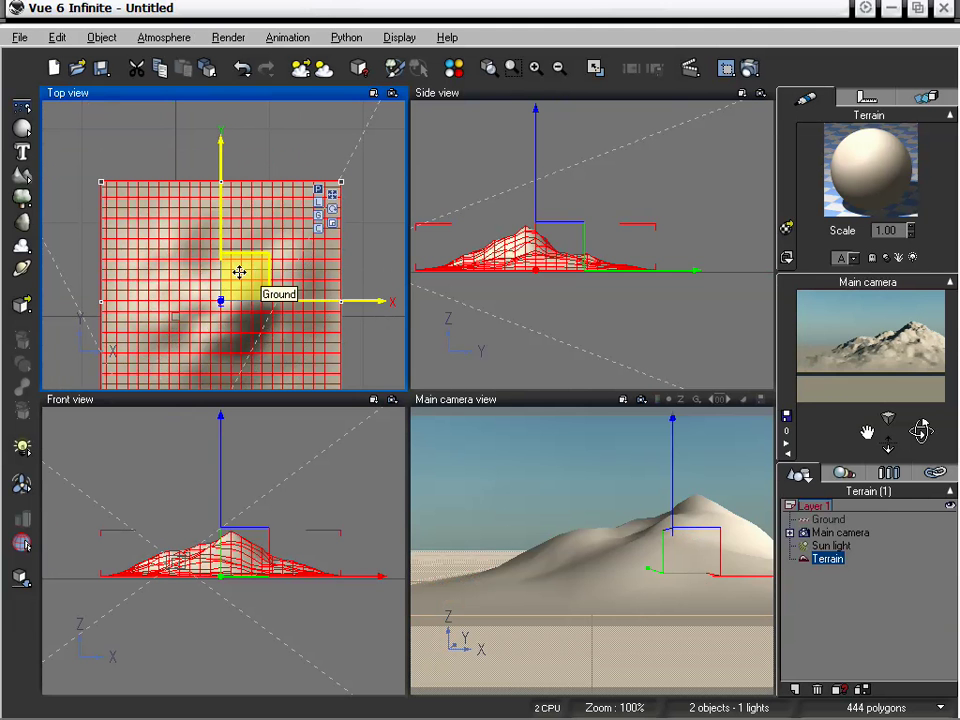
pyautogui.moveTo(250, 277)
pyautogui.mouseDown()
pyautogui.moveTo(274, 197)
pyautogui.moveTo(176, 371)
pyautogui.moveTo(257, 259)
pyautogui.moveTo(221, 351)
pyautogui.moveTo(238, 319)
pyautogui.moveTo(219, 266)
pyautogui.moveTo(249, 313)
pyautogui.moveTo(263, 250)
pyautogui.moveTo(250, 252)
pyautogui.mouseUp()
# Step: Move the terrain in the Front and Side views so that its base sits close to ground level
pyautogui.click(225, 401)
pyautogui.moveTo(243, 543); pyautogui.dragTo(189, 583)
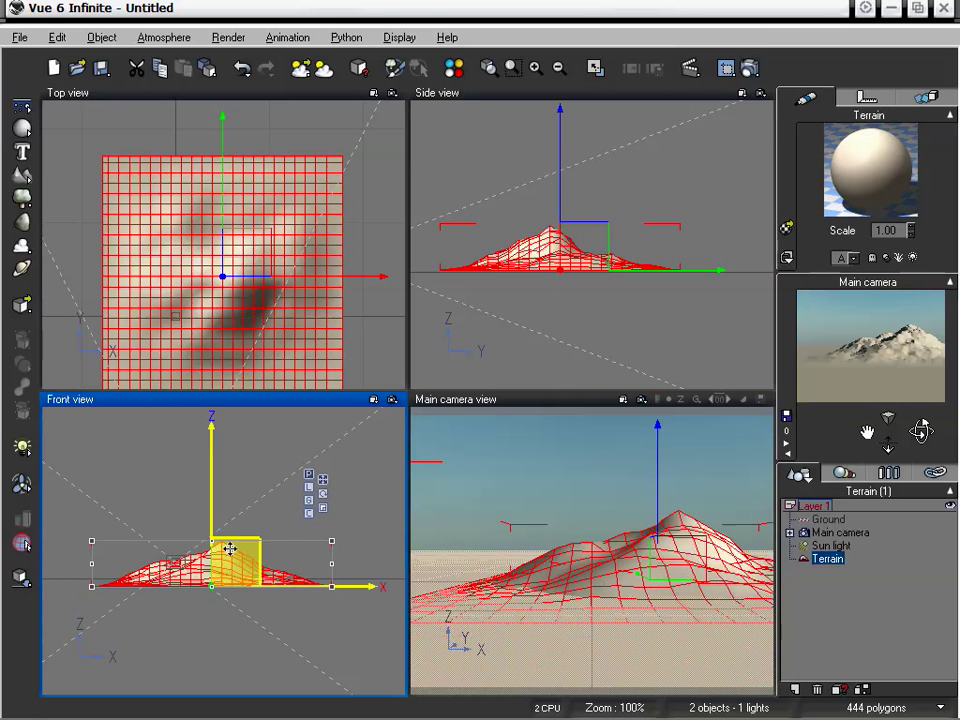
pyautogui.click(645, 190)
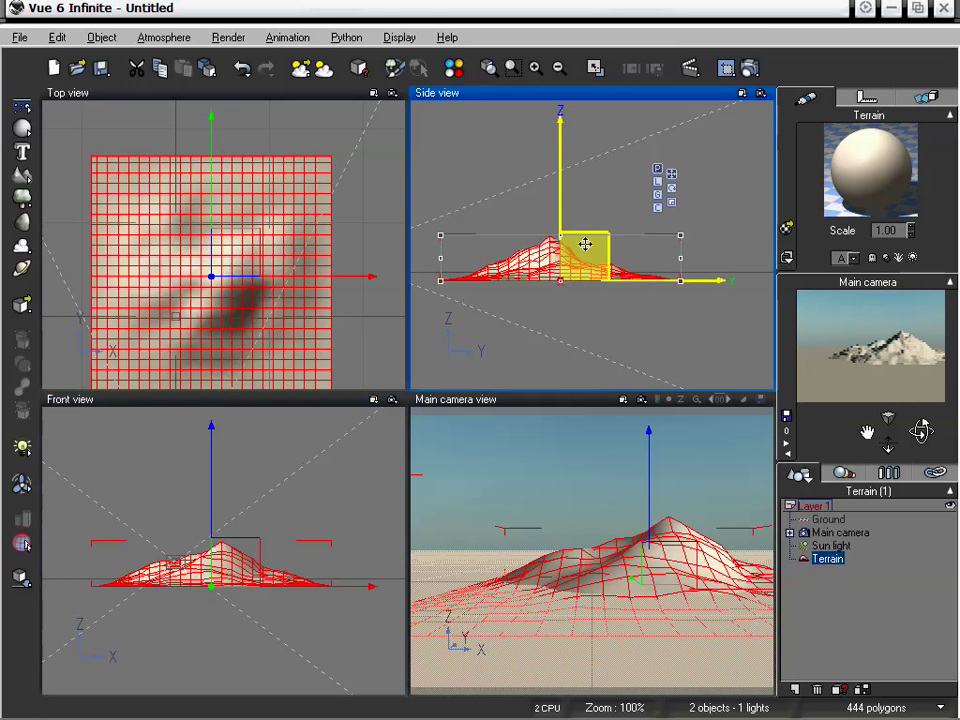
pyautogui.moveTo(585, 242); pyautogui.dragTo(616, 239)
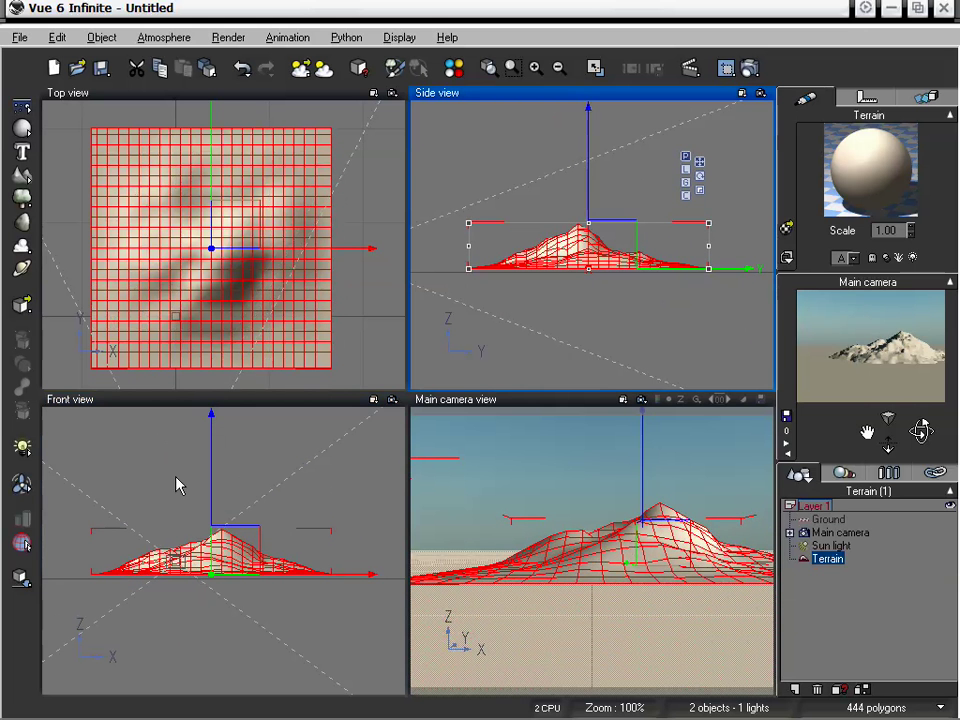
pyautogui.click(214, 429)
pyautogui.moveTo(214, 429); pyautogui.dragTo(207, 471)
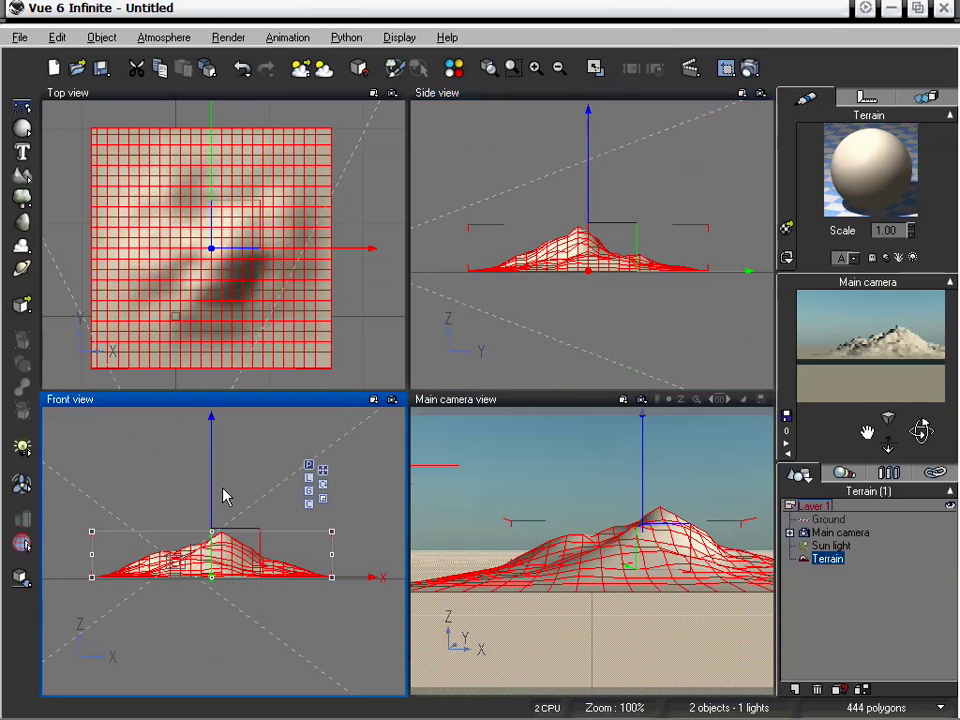
pyautogui.click(258, 502)
pyautogui.click(240, 553)
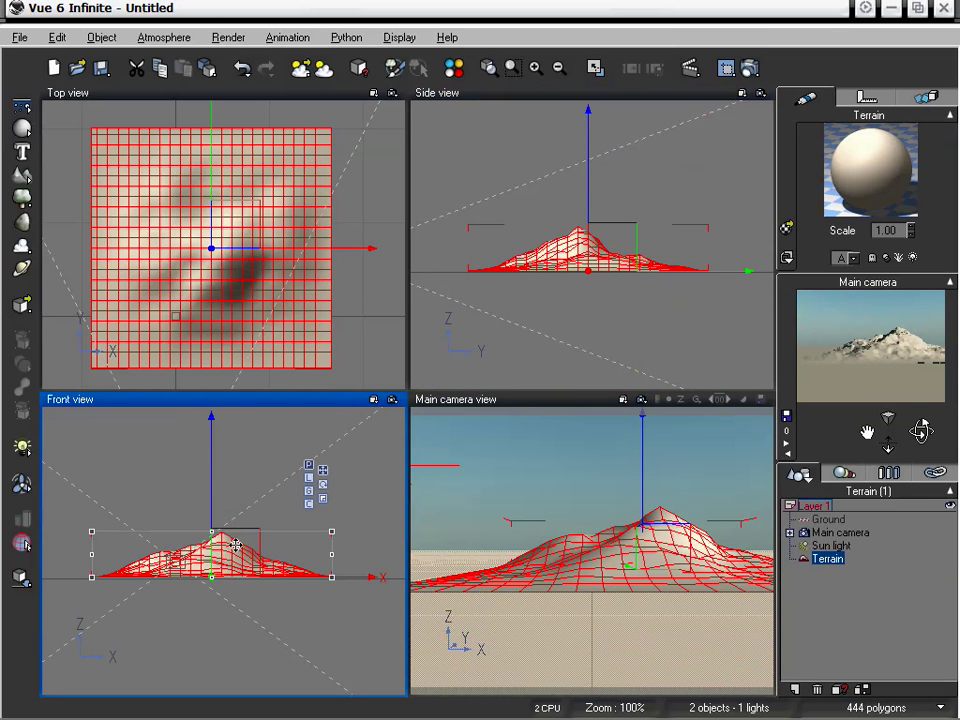
# Step: Try rotating the terrain in the Side view with the rotation gizmo
pyautogui.click(322, 485)
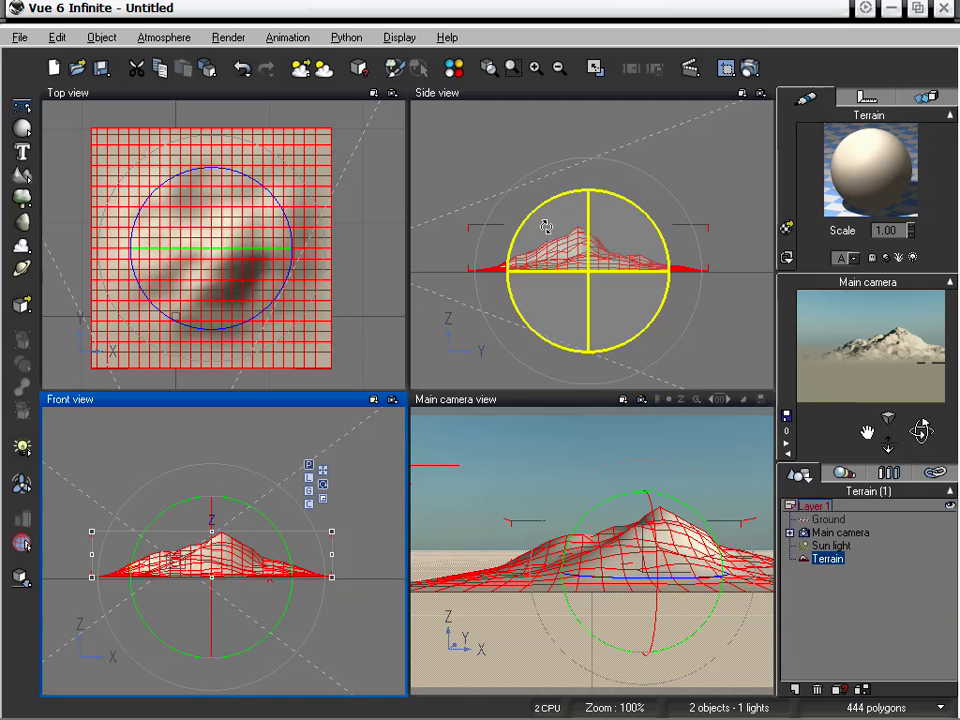
pyautogui.moveTo(641, 205); pyautogui.dragTo(620, 328)
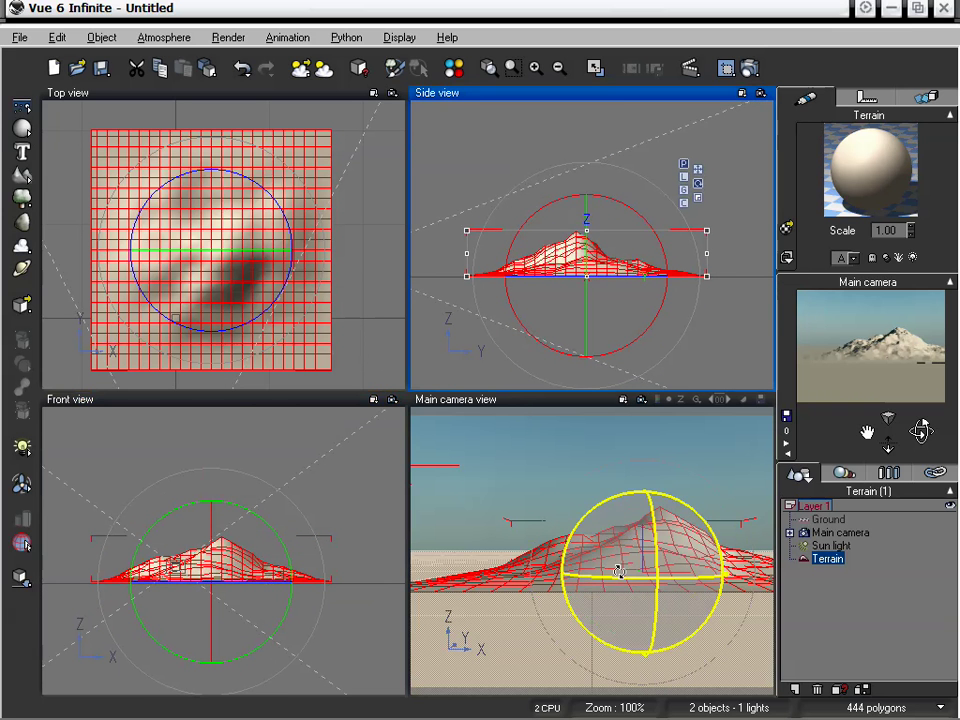
# Step: Review the terrain's numeric Position, Orientation, Size, Twist and Pivot position settings
pyautogui.click(869, 98)
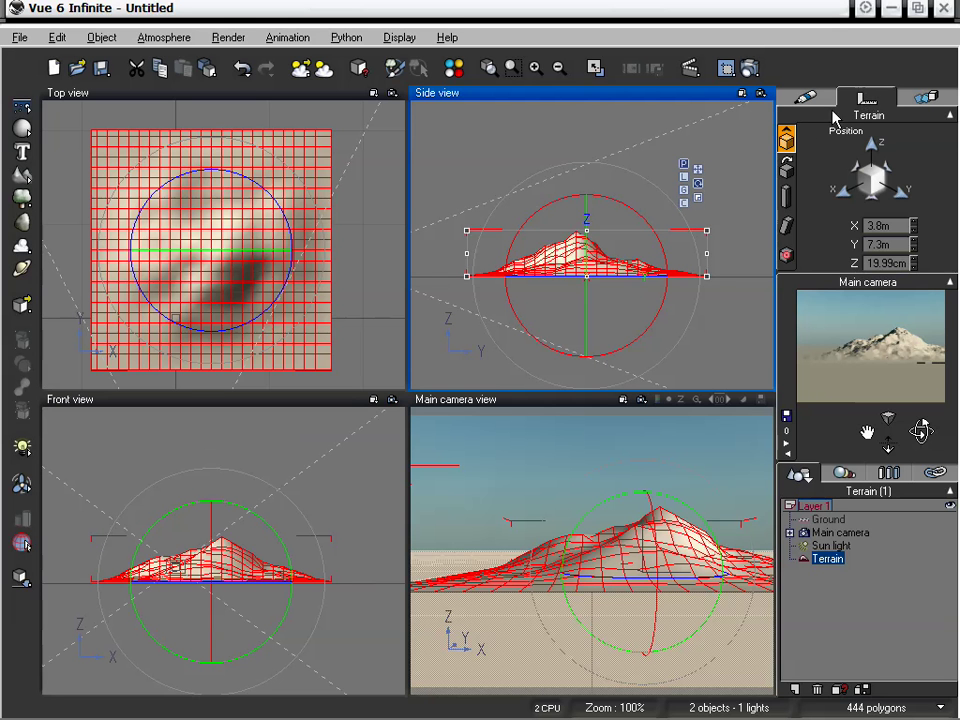
pyautogui.click(787, 164)
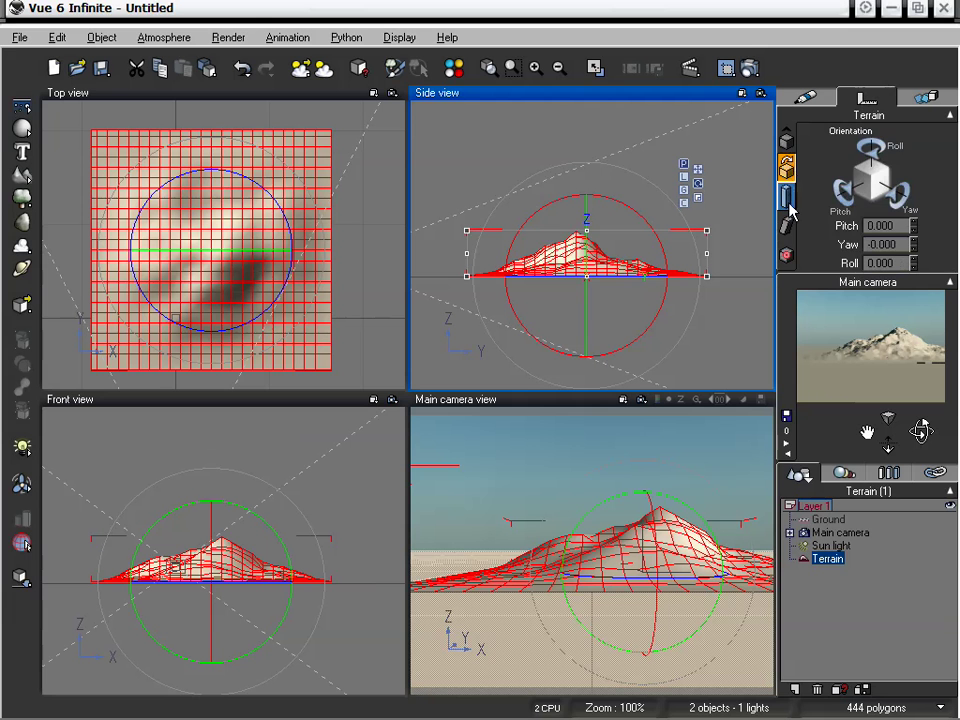
pyautogui.click(787, 198)
pyautogui.click(787, 226)
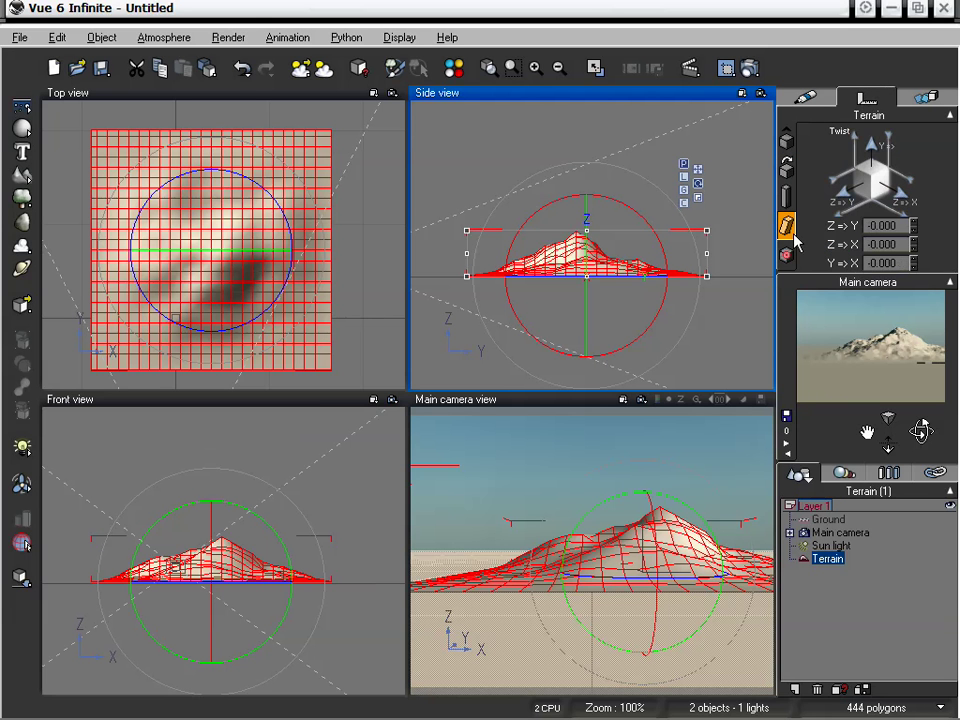
pyautogui.click(787, 255)
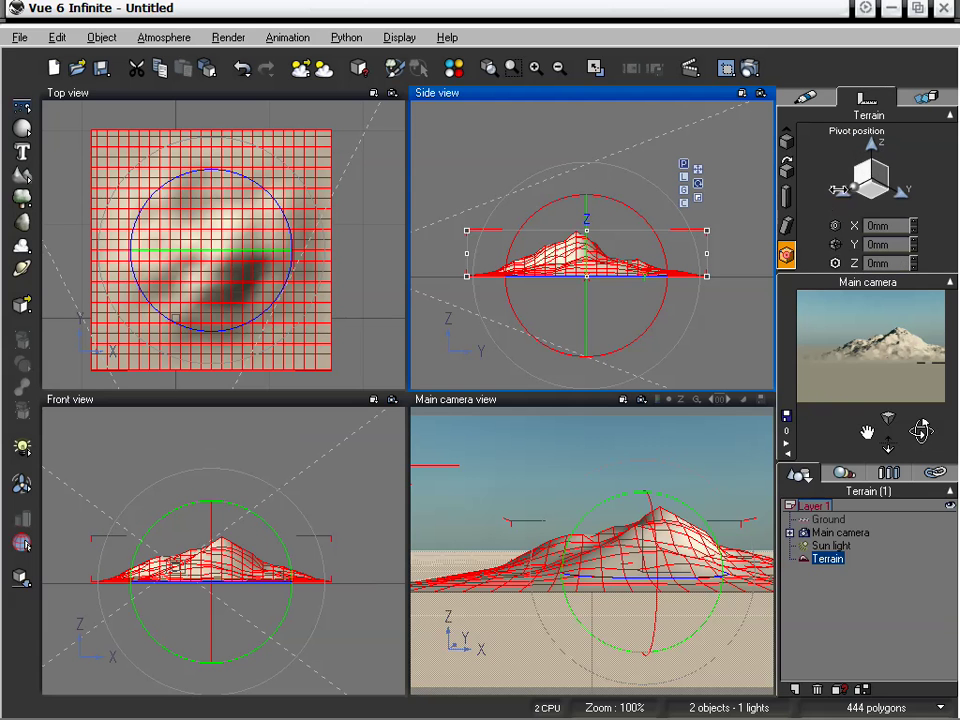
pyautogui.click(788, 138)
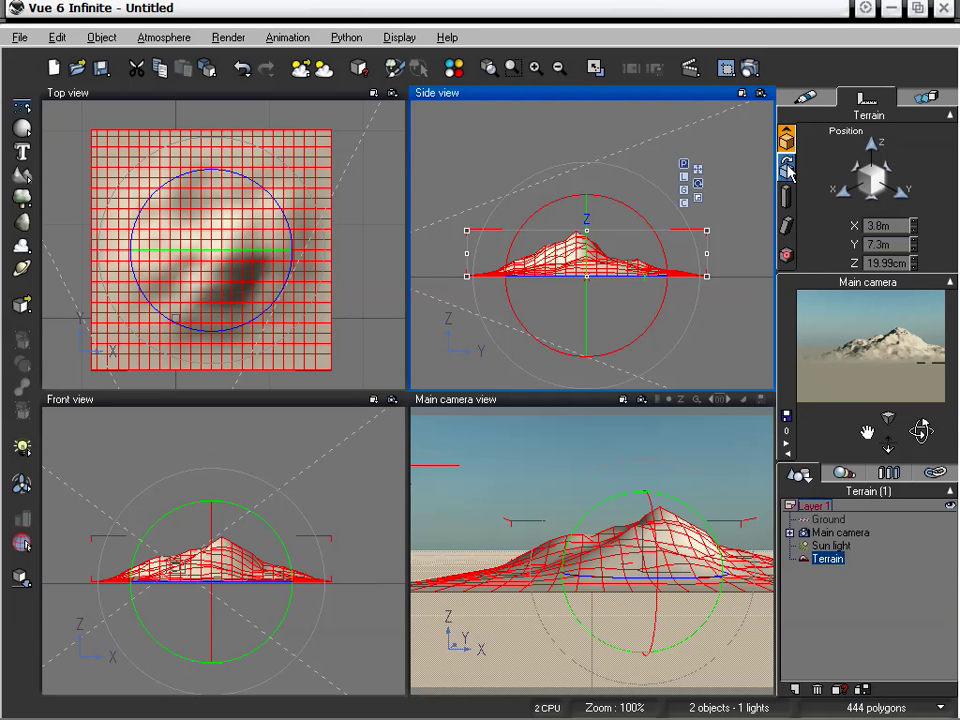
pyautogui.click(788, 166)
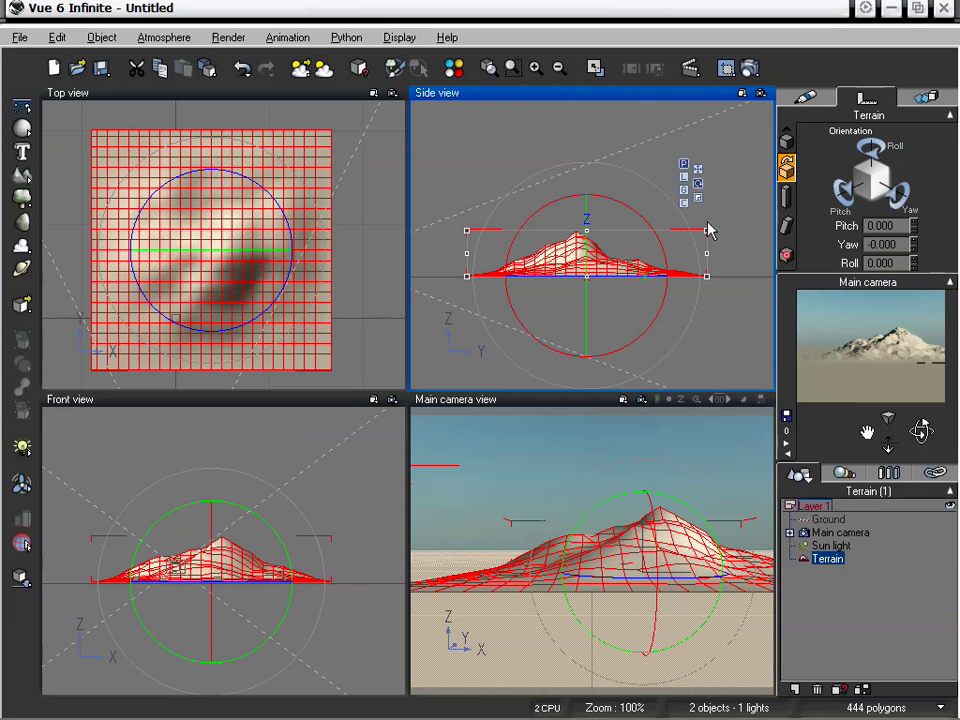
# Step: Compare the terrain's move, resize and rotate gizmos with the matching Position, Size and Orientation settings
pyautogui.click(698, 178)
pyautogui.click(787, 140)
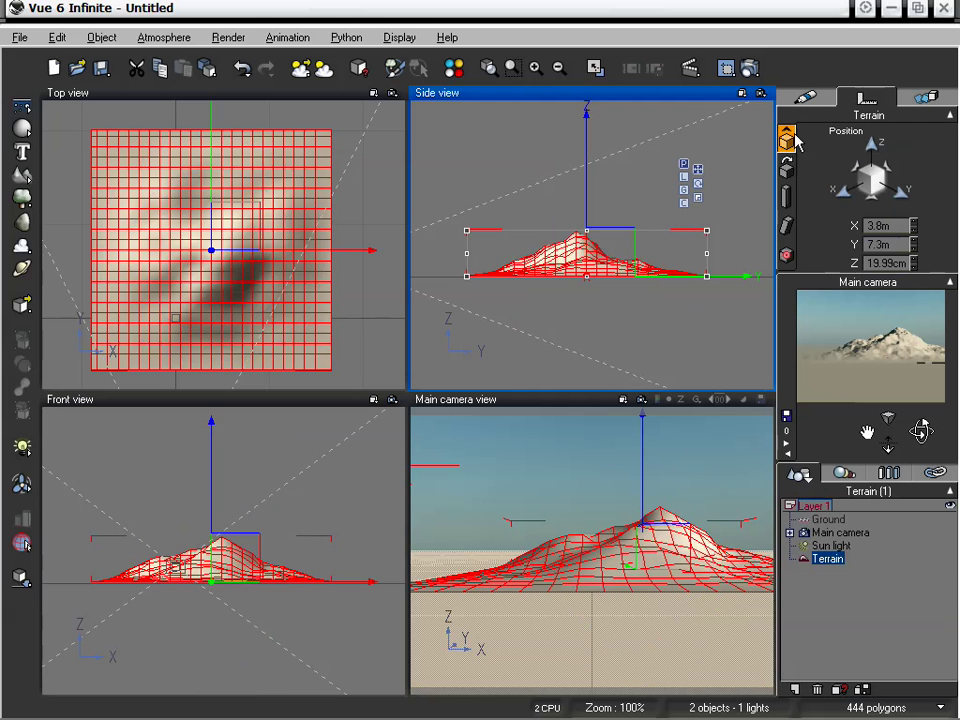
pyautogui.click(787, 197)
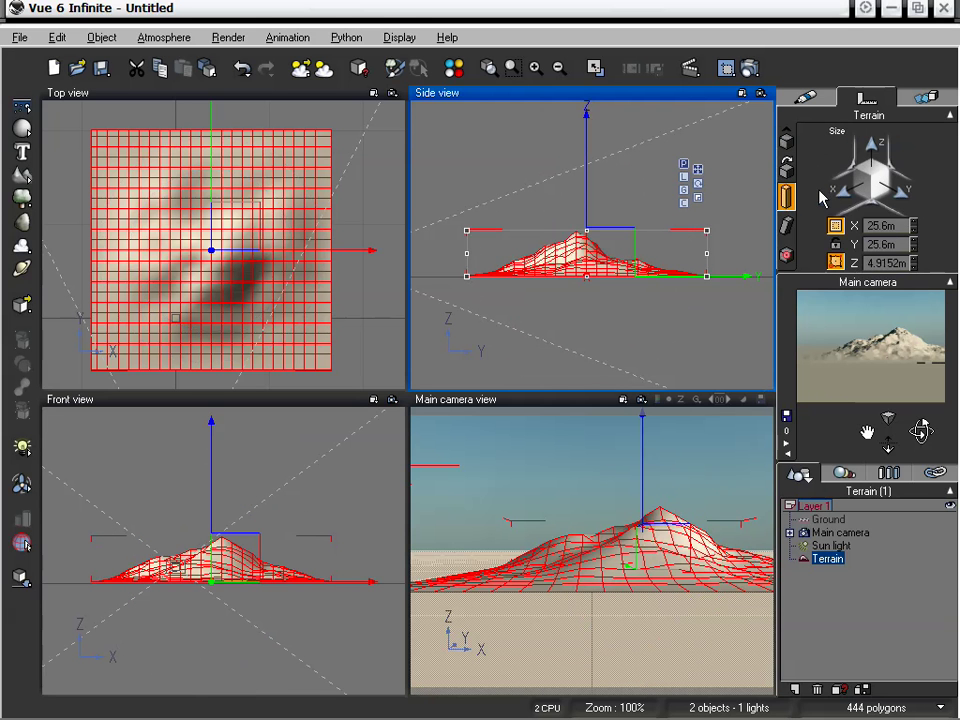
pyautogui.click(698, 198)
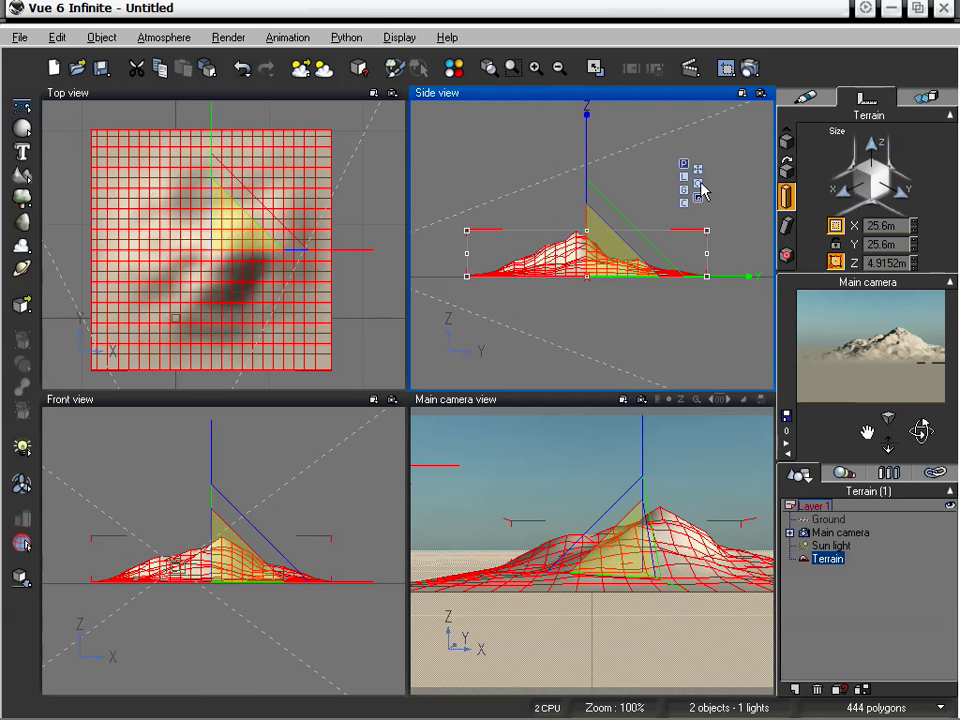
pyautogui.click(698, 171)
pyautogui.click(787, 168)
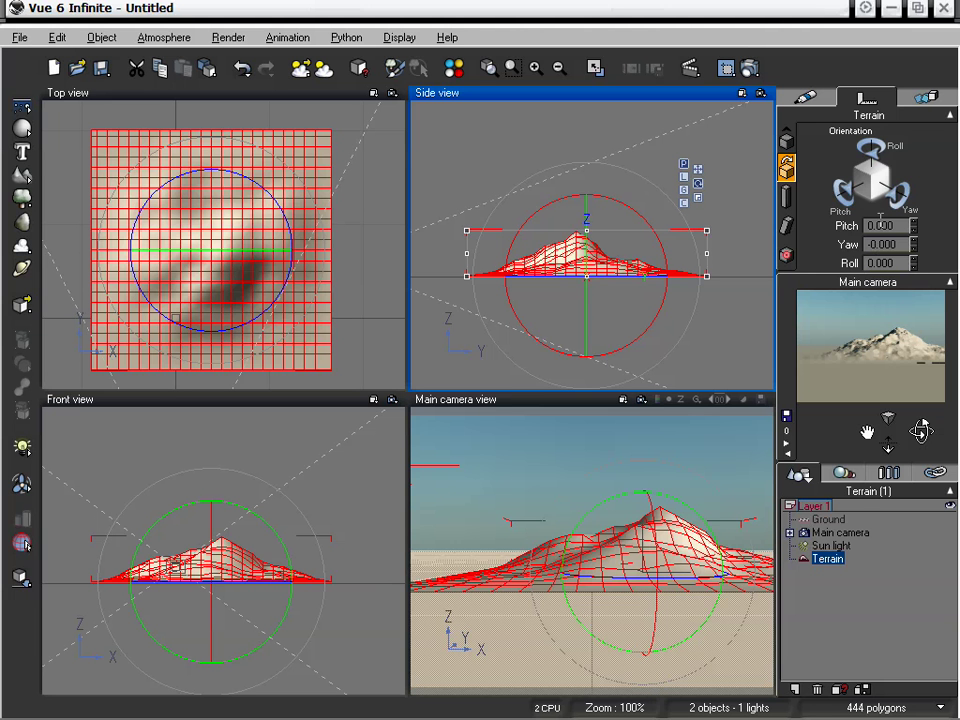
# Step: Set the terrain's pitch to -1.9, retilt it to about 3.1 and rotate it freely with the gizmo in the camera view
pyautogui.moveTo(913, 226)
pyautogui.mouseDown()
pyautogui.moveTo(913, 254)
pyautogui.moveTo(913, 236)
pyautogui.mouseUp()
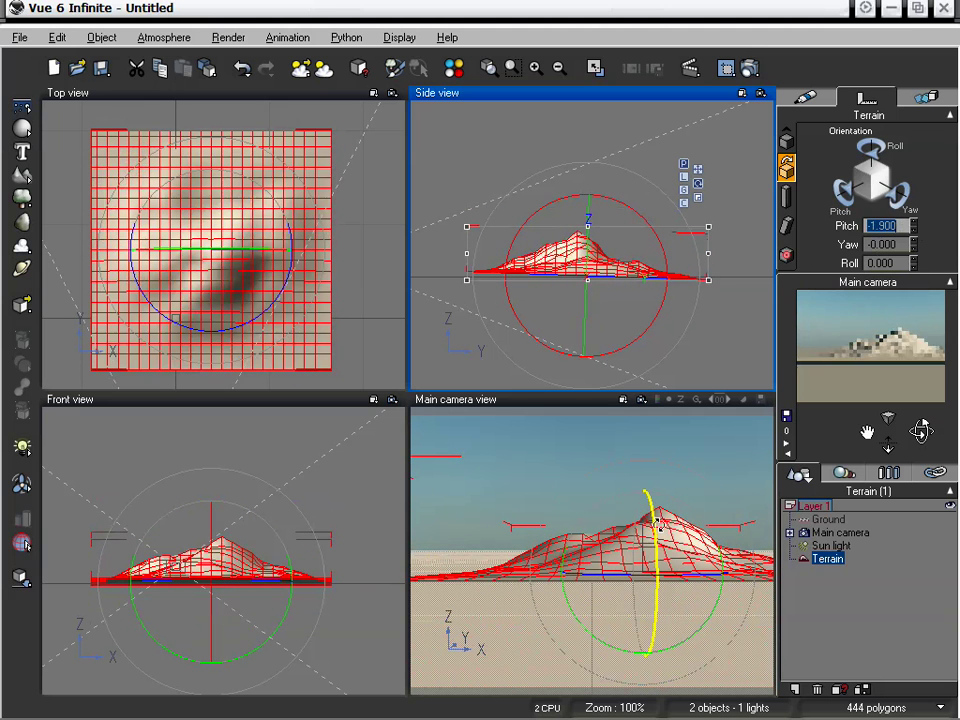
pyautogui.moveTo(654, 540)
pyautogui.mouseDown()
pyautogui.moveTo(656, 452)
pyautogui.moveTo(654, 612)
pyautogui.moveTo(656, 545)
pyautogui.moveTo(656, 560)
pyautogui.mouseUp()
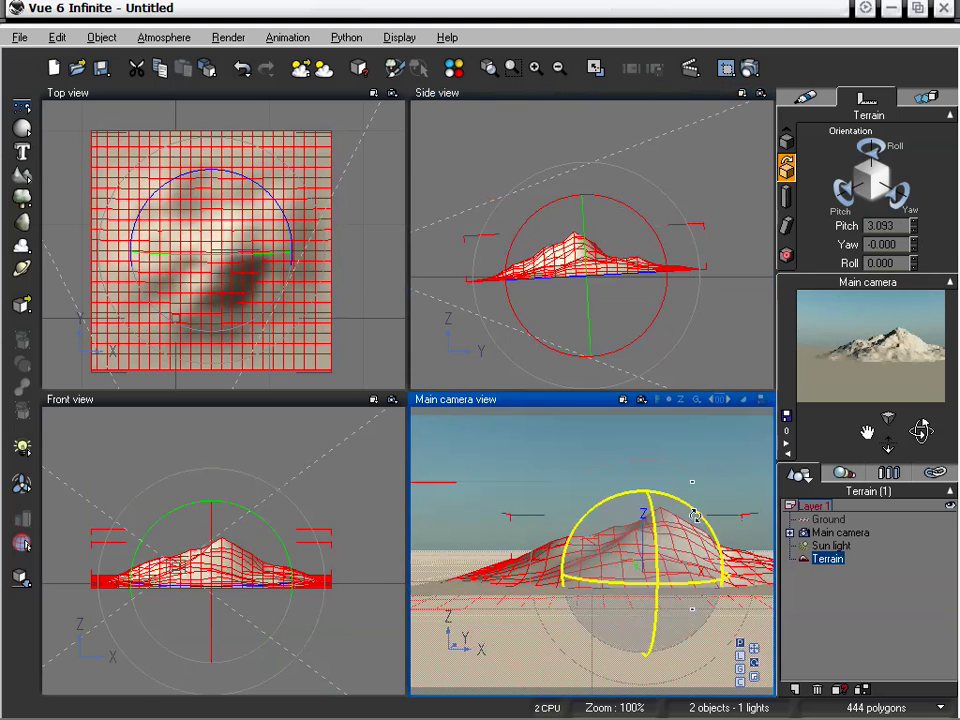
pyautogui.moveTo(706, 513); pyautogui.dragTo(654, 562)
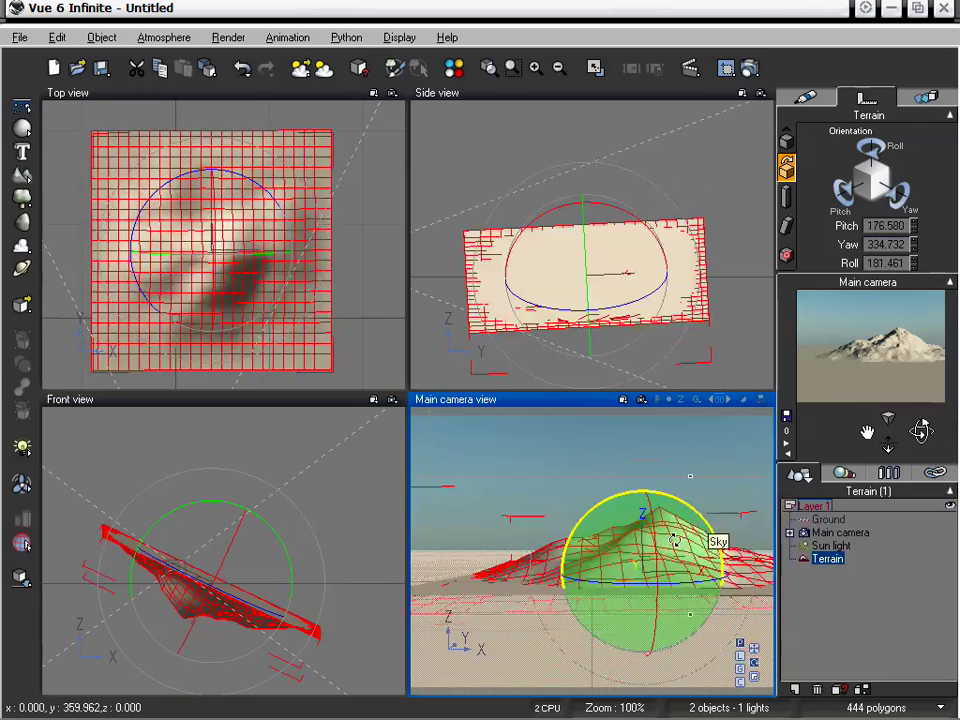
# Step: Set the terrain's yaw to 360 and turn it with the camera view's rotation gizmo to a roll of about 251.4
pyautogui.moveTo(664, 478); pyautogui.dragTo(700, 520)
pyautogui.doubleClick(888, 244)
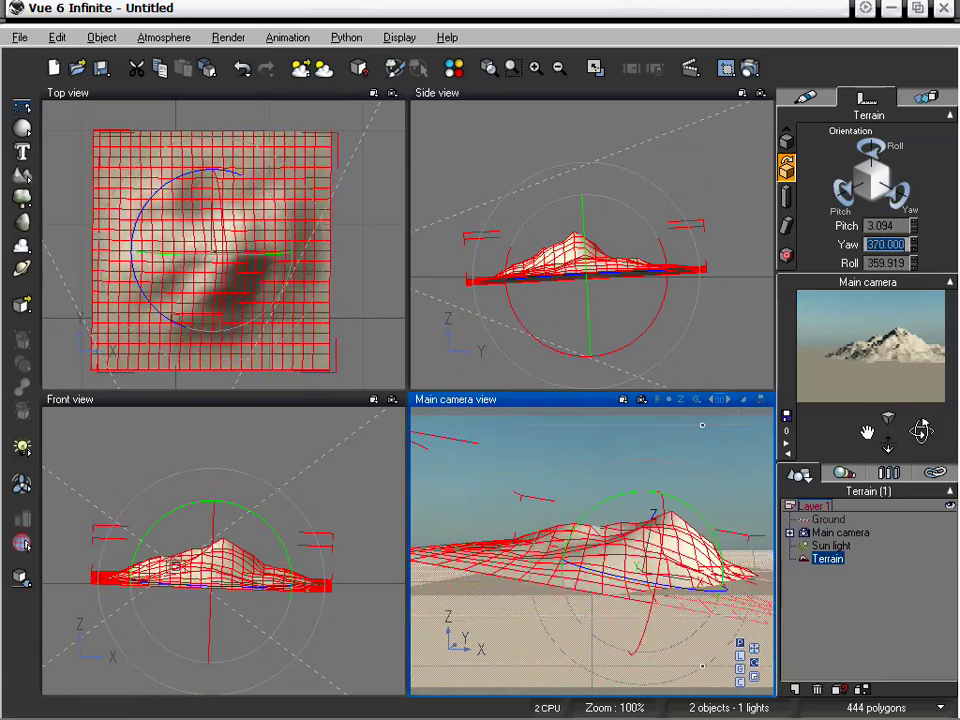
pyautogui.press('Up')
pyautogui.press('Up')
pyautogui.press('Up')
pyautogui.press('Up')
pyautogui.write('360')
pyautogui.press('Return')
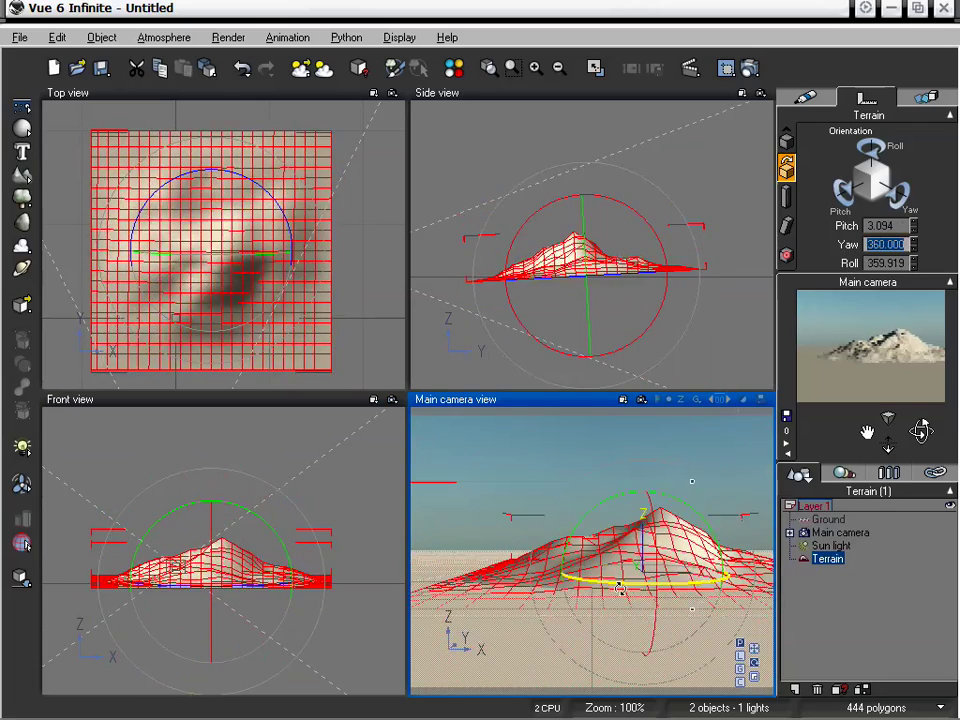
pyautogui.moveTo(622, 597); pyautogui.dragTo(530, 545)
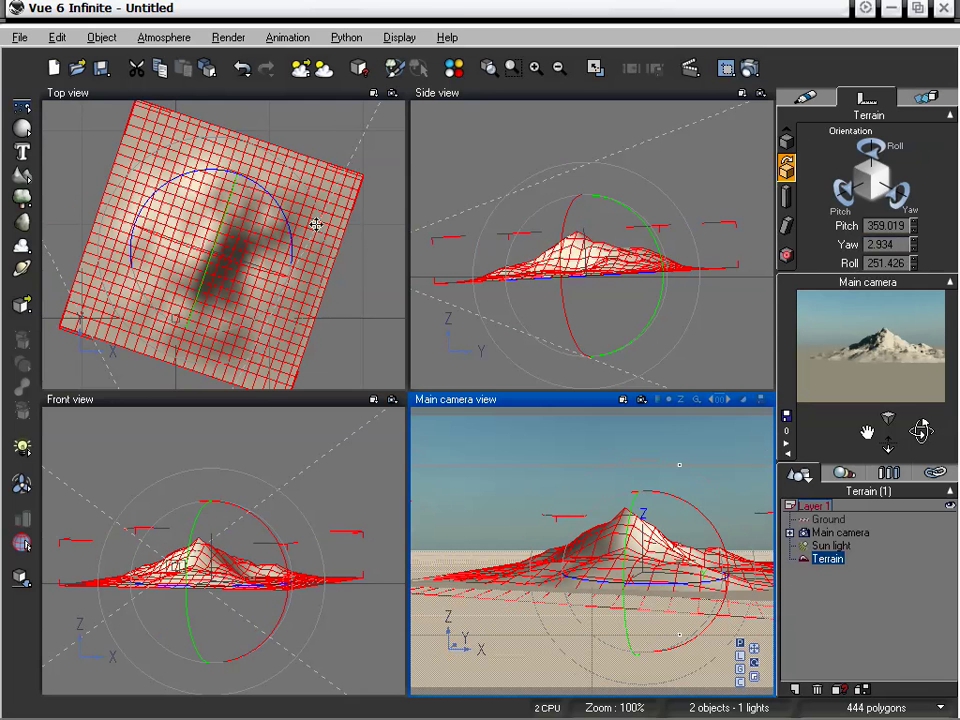
# Step: Show the resize gizmo in the Top view and stretch the terrain slightly along its Y axis
pyautogui.click(305, 268)
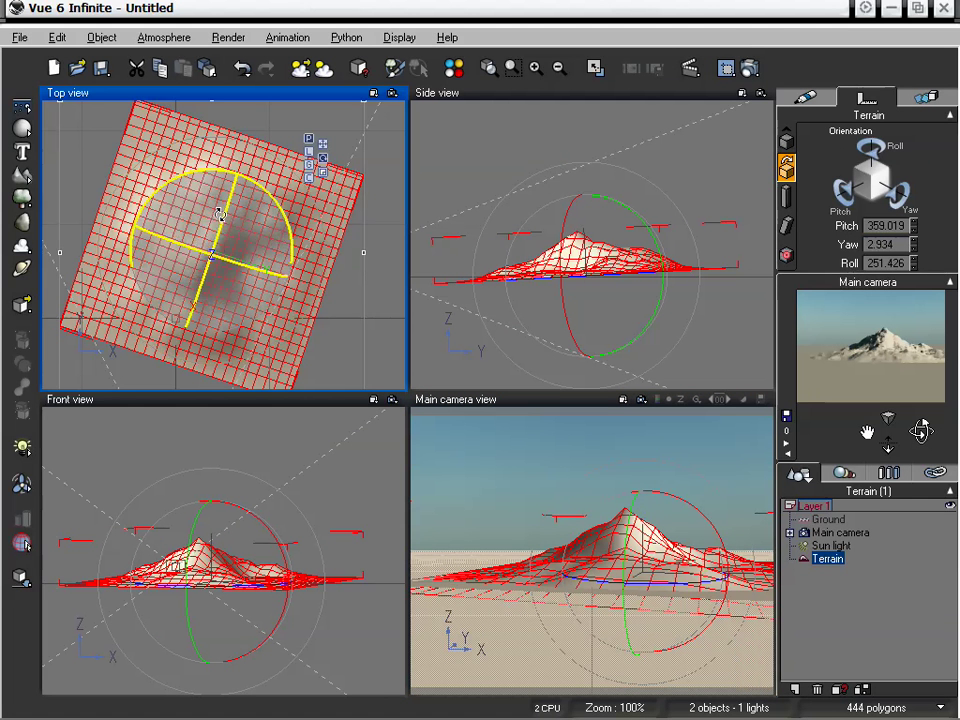
pyautogui.click(324, 175)
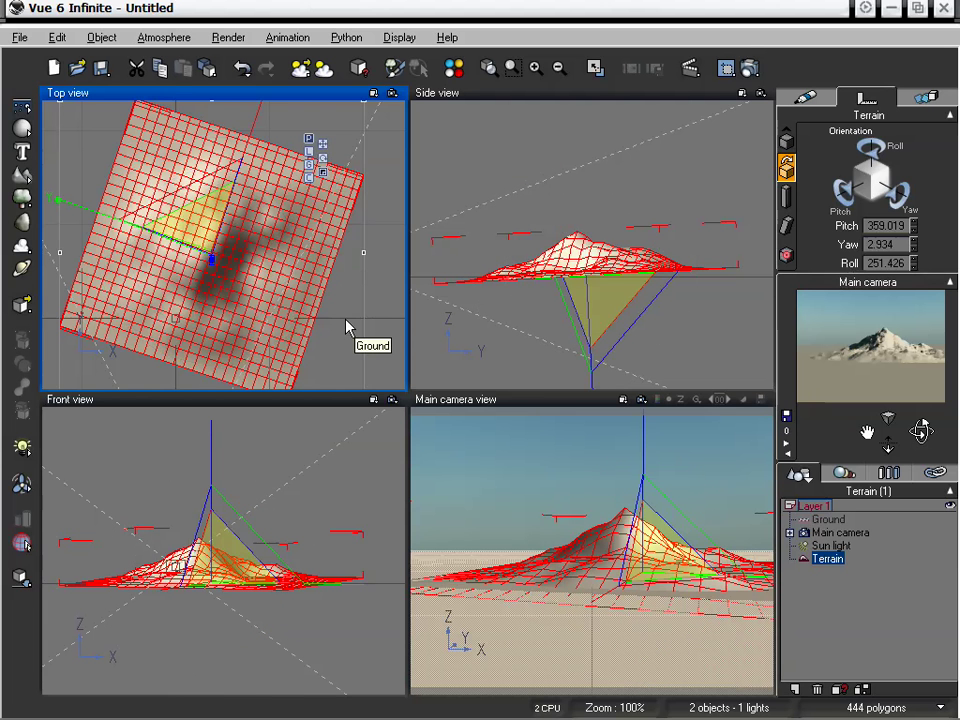
pyautogui.moveTo(342, 281); pyautogui.dragTo(278, 166, button='right')
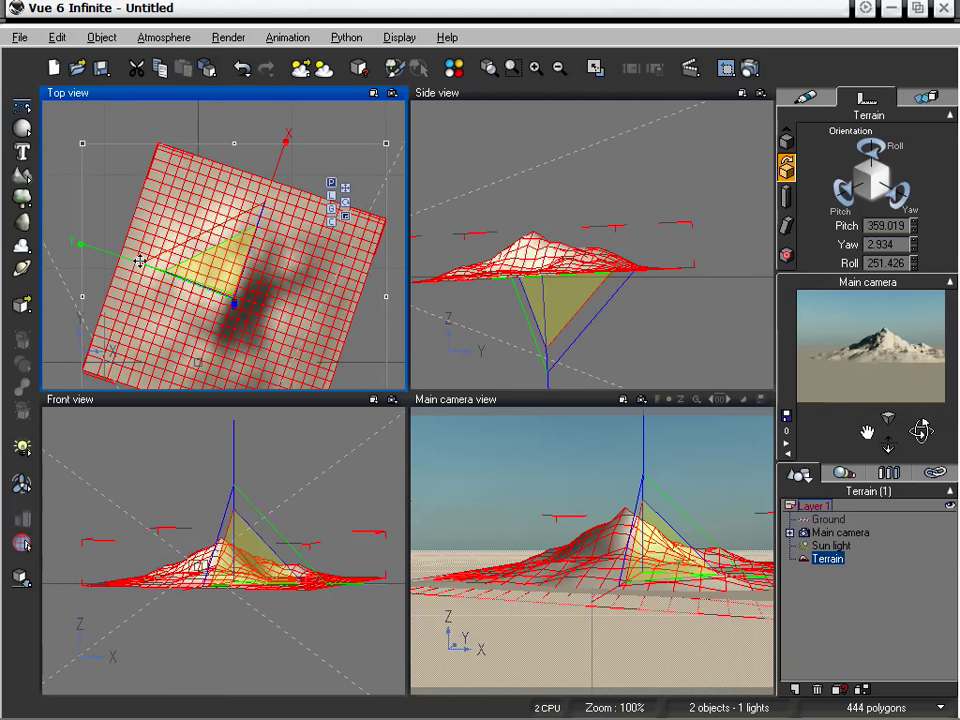
pyautogui.moveTo(131, 259)
pyautogui.mouseDown()
pyautogui.moveTo(70, 250)
pyautogui.moveTo(175, 258)
pyautogui.moveTo(122, 248)
pyautogui.moveTo(132, 246)
pyautogui.mouseUp()
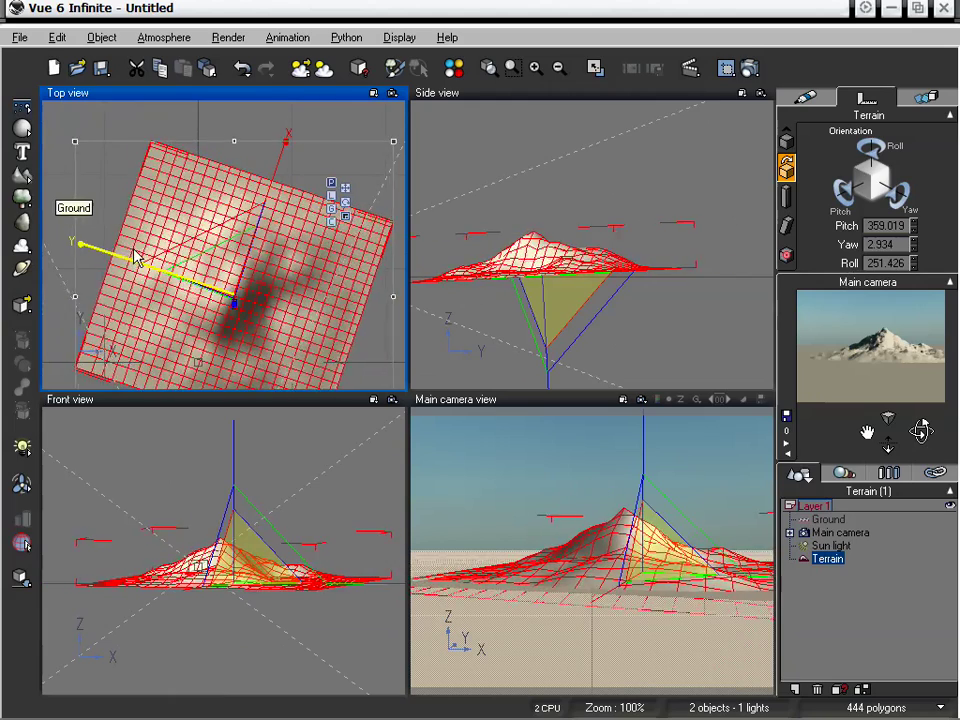
# Step: Compare local and global gizmo coordinates in the Top view and resize the terrain slightly using global coordinates
pyautogui.click(334, 212)
pyautogui.click(330, 206)
pyautogui.click(336, 203)
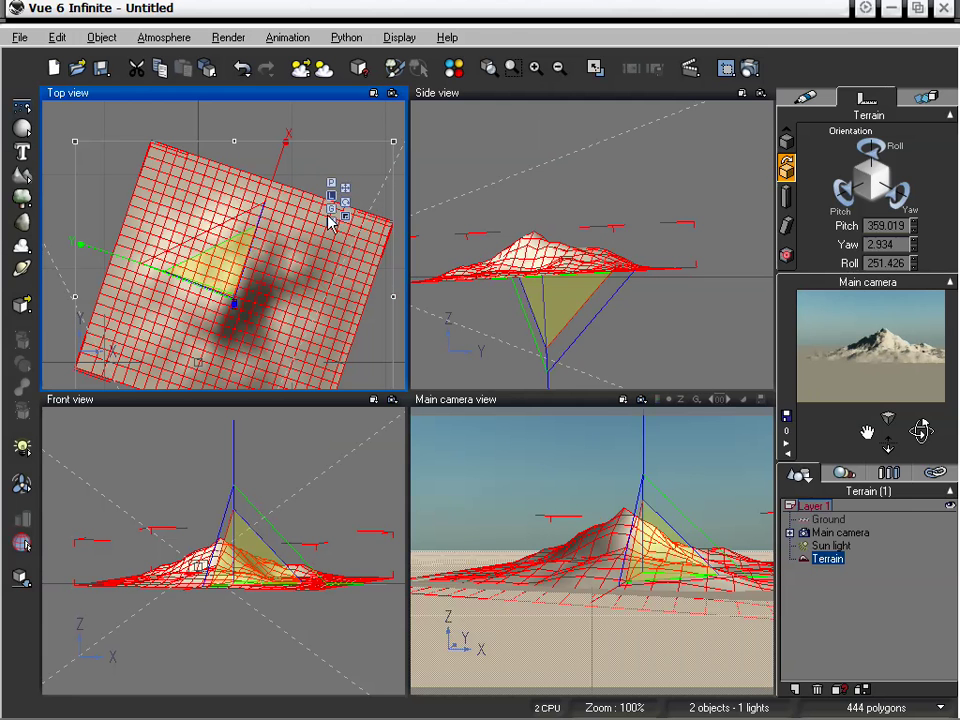
pyautogui.click(331, 208)
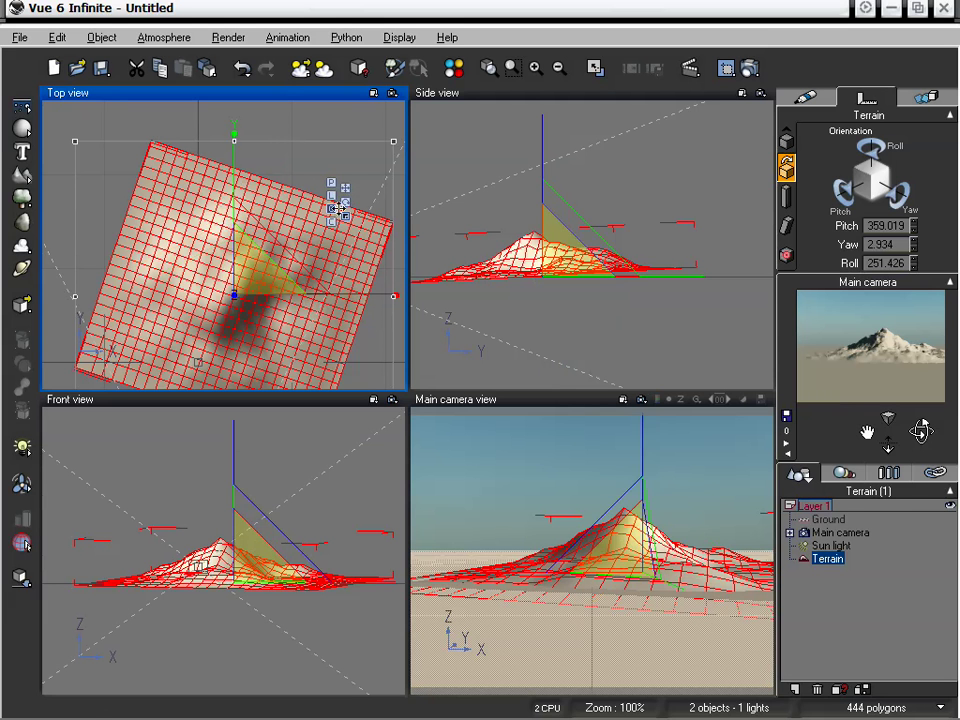
pyautogui.moveTo(340, 188); pyautogui.dragTo(128, 279)
pyautogui.moveTo(332, 190); pyautogui.dragTo(341, 217)
pyautogui.moveTo(268, 187); pyautogui.dragTo(234, 157)
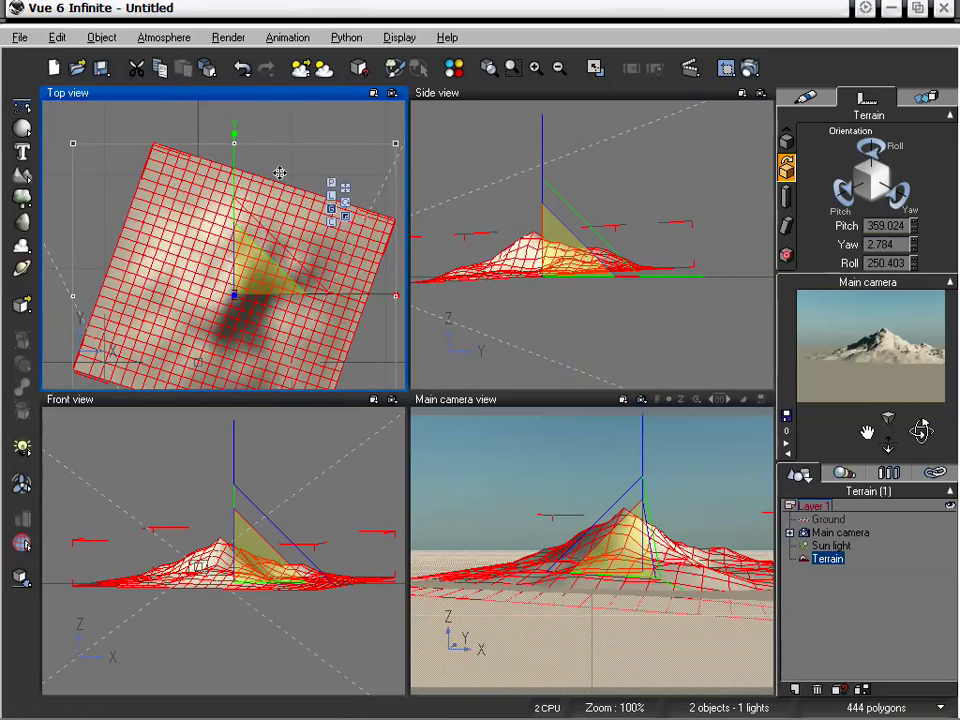
# Step: Switch the gizmo to camera coordinates and move the terrain sideways, vertically and in depth in the camera view
pyautogui.click(338, 212)
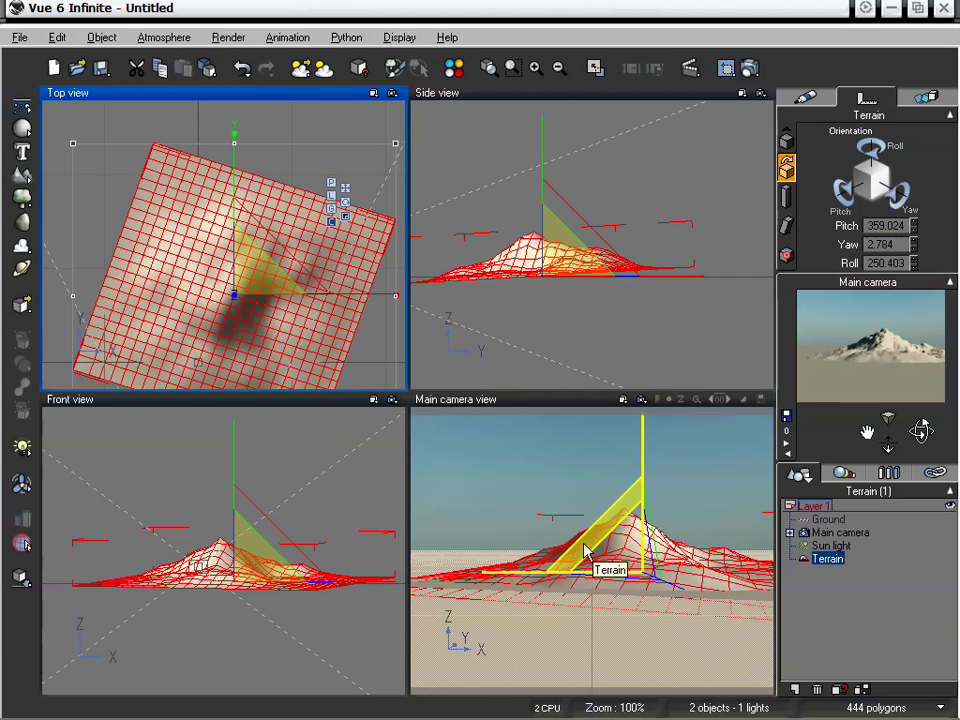
pyautogui.click(586, 540)
pyautogui.click(757, 651)
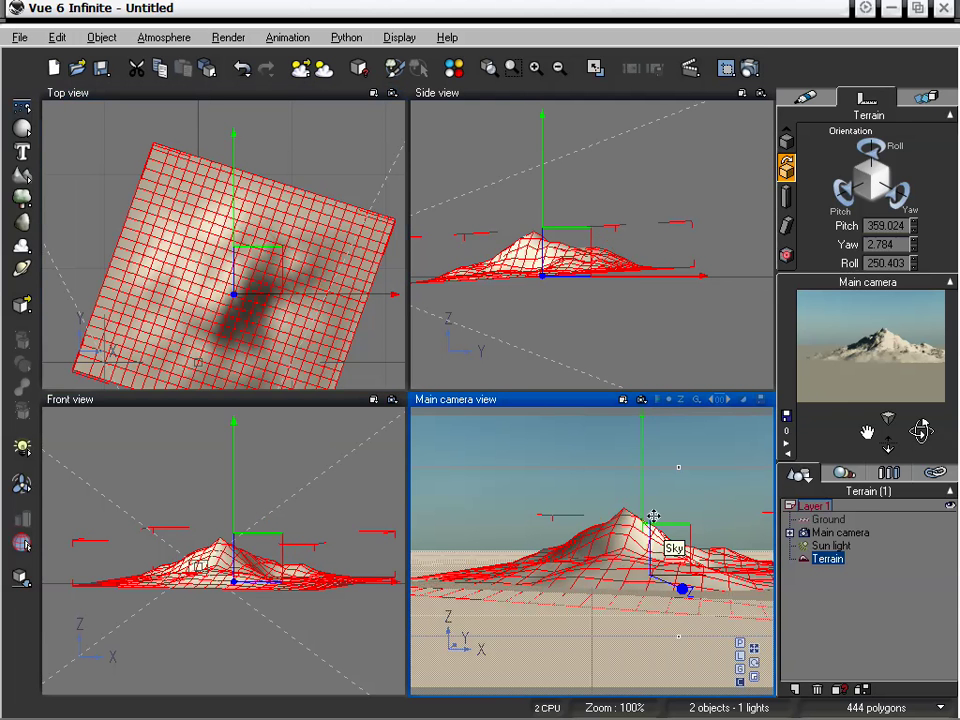
pyautogui.moveTo(641, 458); pyautogui.dragTo(694, 520)
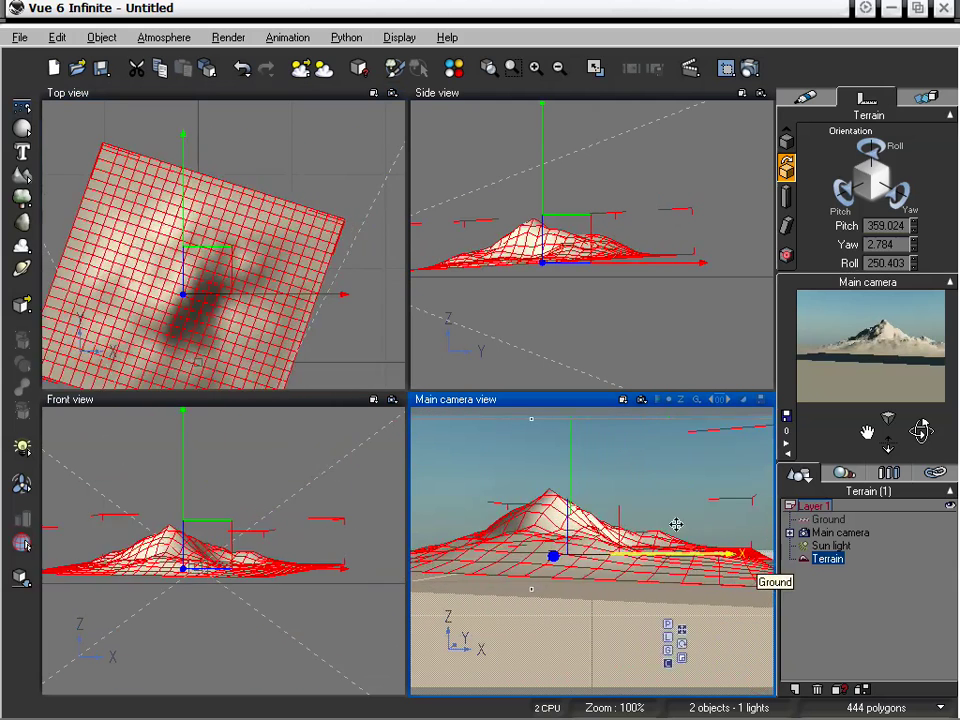
pyautogui.moveTo(553, 557); pyautogui.dragTo(606, 551)
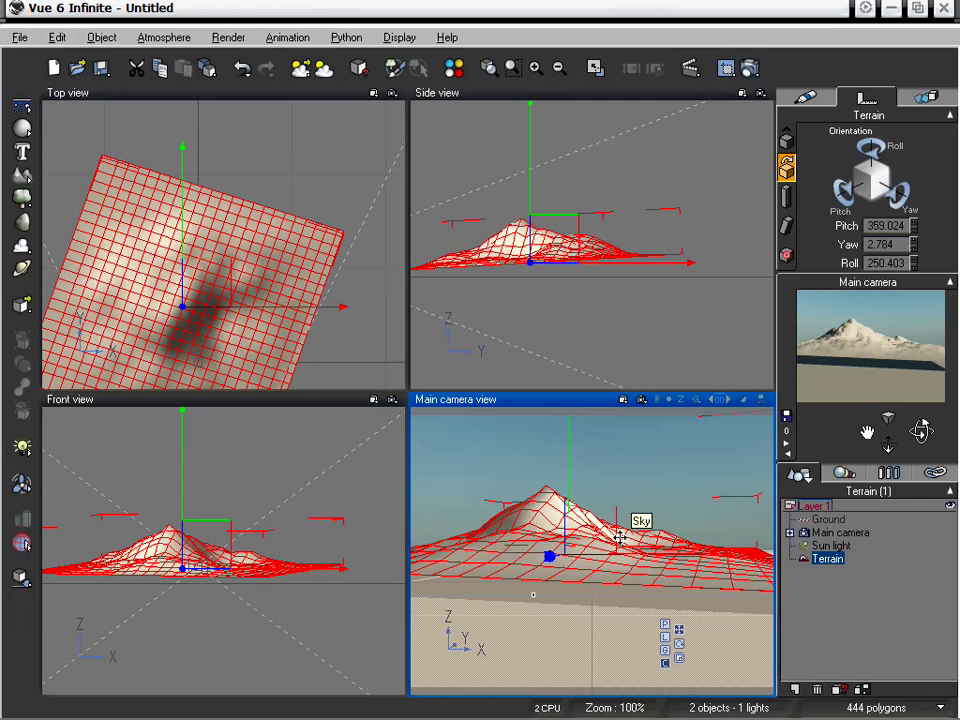
pyautogui.moveTo(570, 457); pyautogui.dragTo(569, 474)
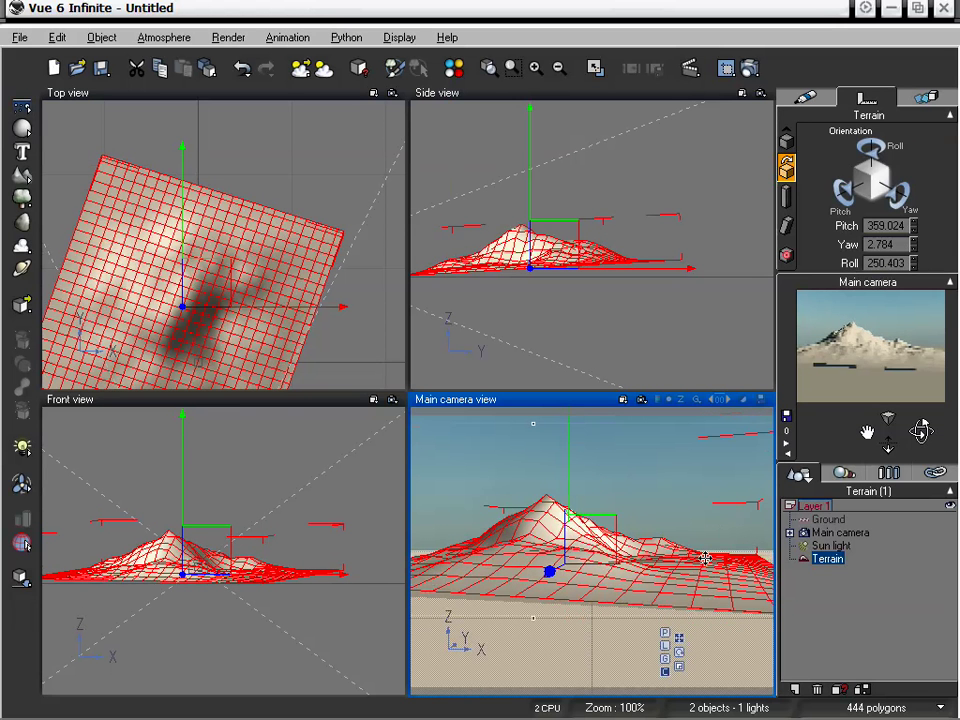
pyautogui.moveTo(701, 560); pyautogui.dragTo(643, 561)
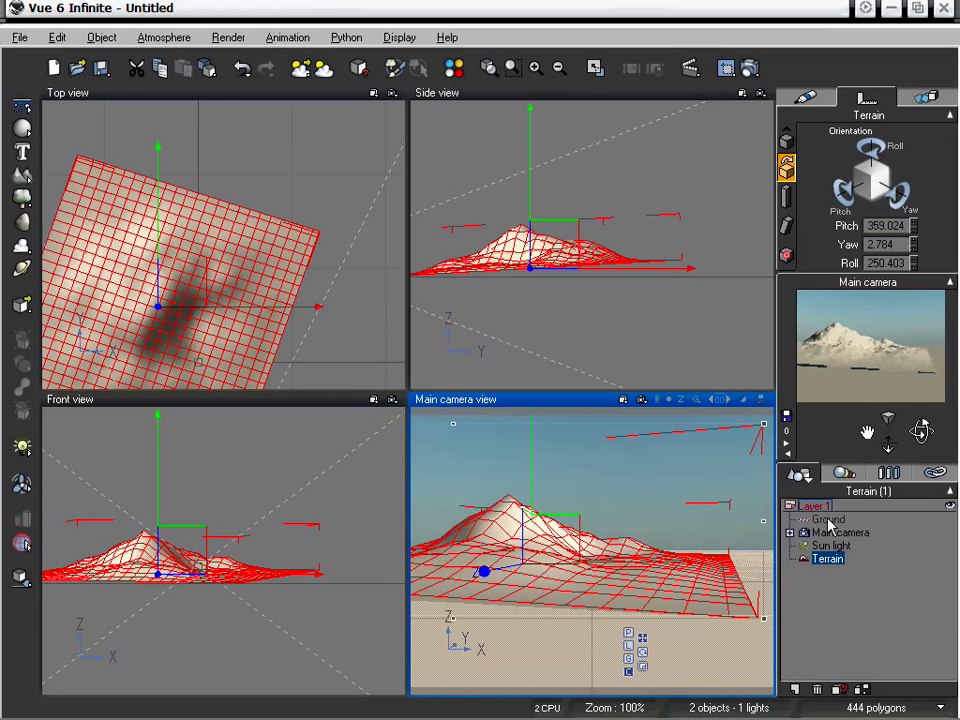
# Step: Orbit the main camera around the terrain and compare the terrain's gizmo in parent, global and camera coordinates
pyautogui.click(896, 500)
pyautogui.moveTo(868, 435); pyautogui.dragTo(867, 432)
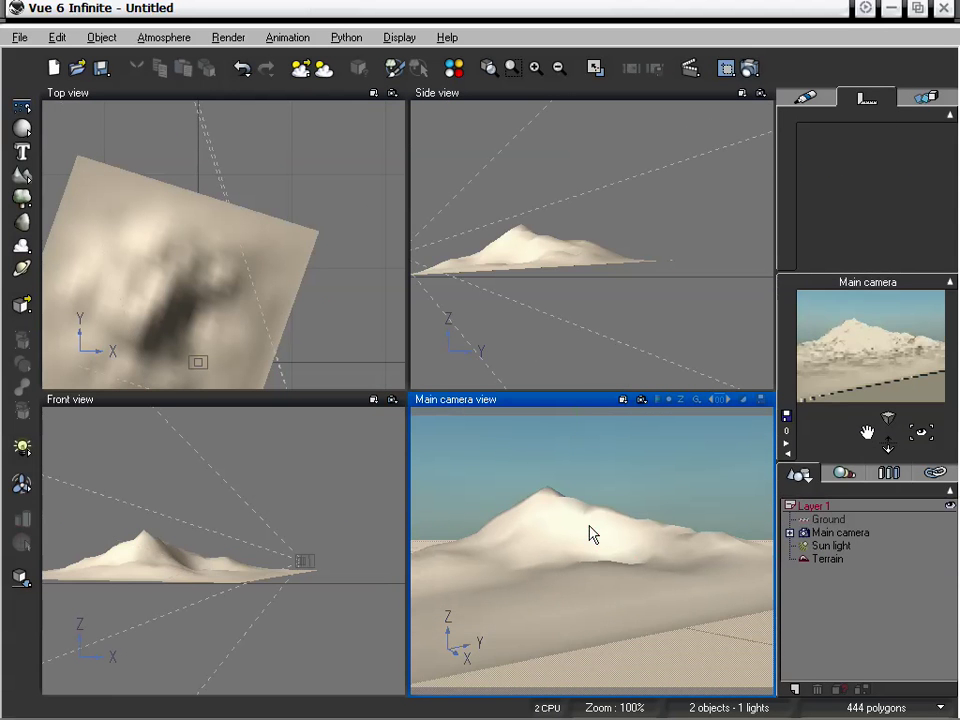
pyautogui.click(591, 530)
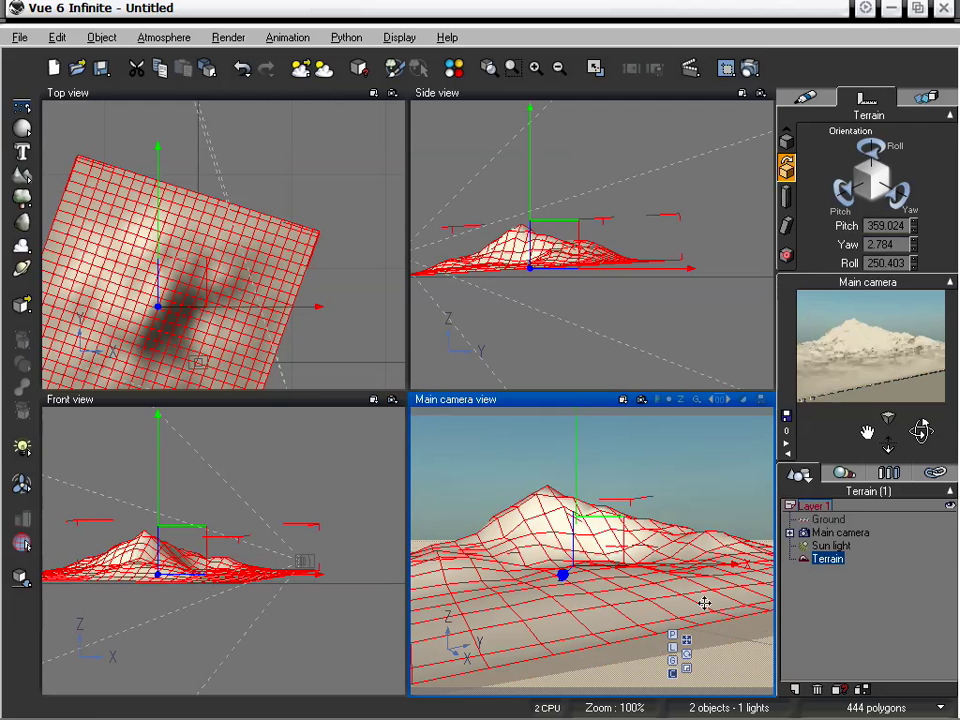
pyautogui.click(675, 648)
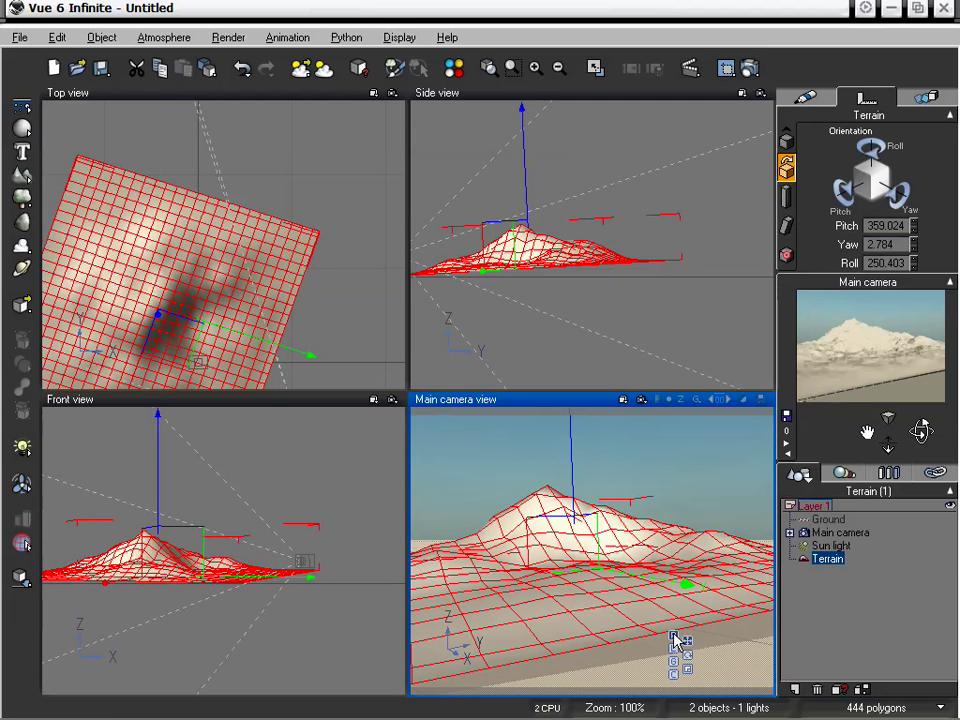
pyautogui.click(674, 665)
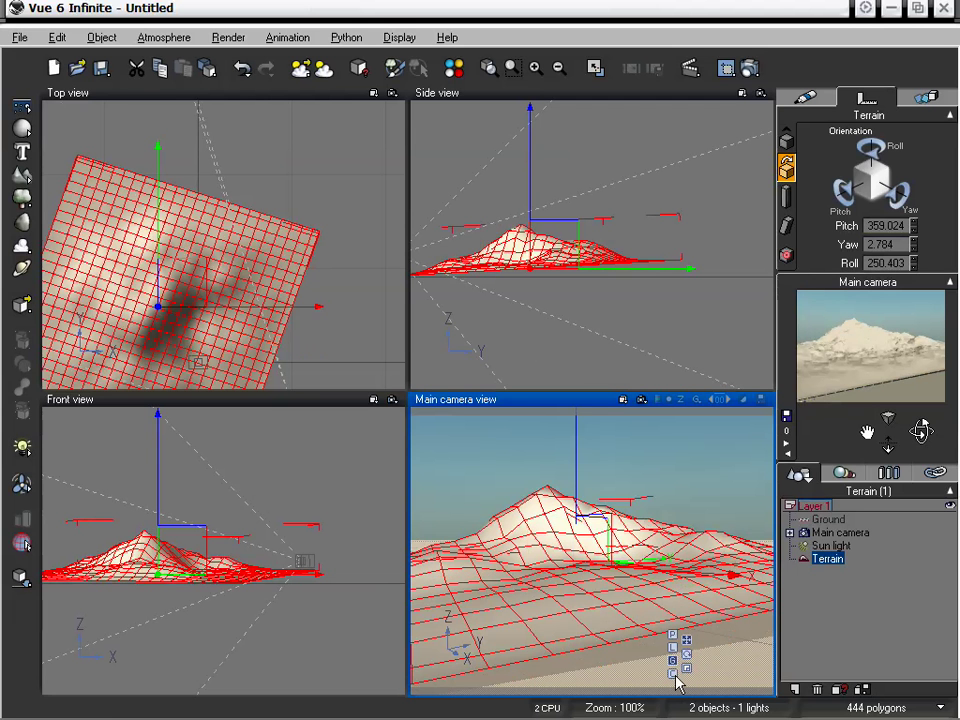
pyautogui.click(673, 674)
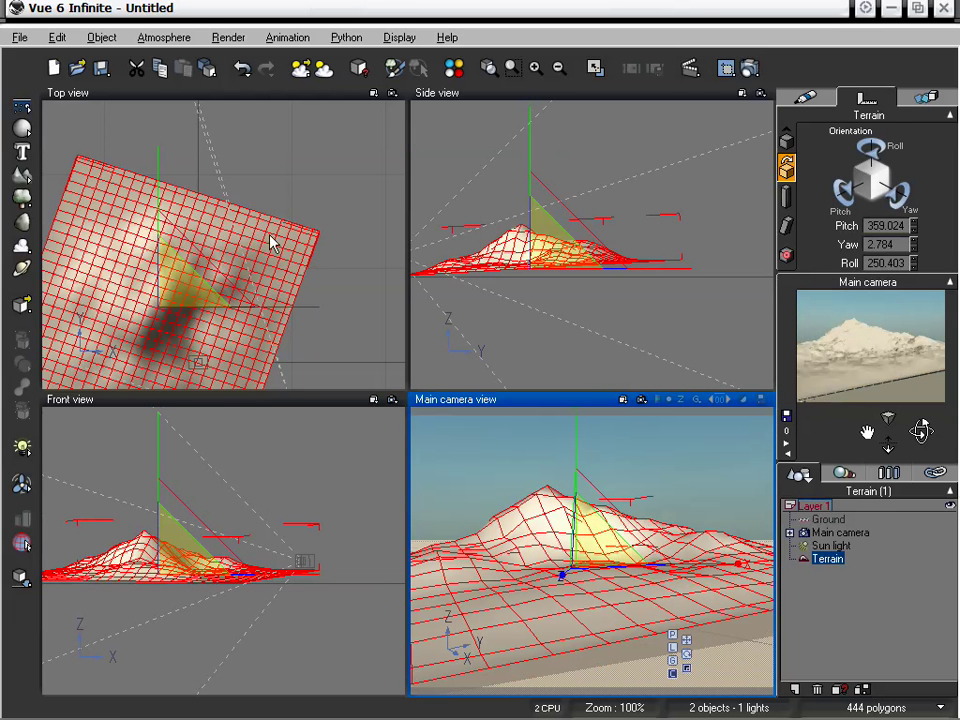
# Step: Rotate the terrain in the Top view to a roll of about 268.9 and scale it slightly with the resize gizmo
pyautogui.moveTo(293, 206); pyautogui.dragTo(317, 163, button='right')
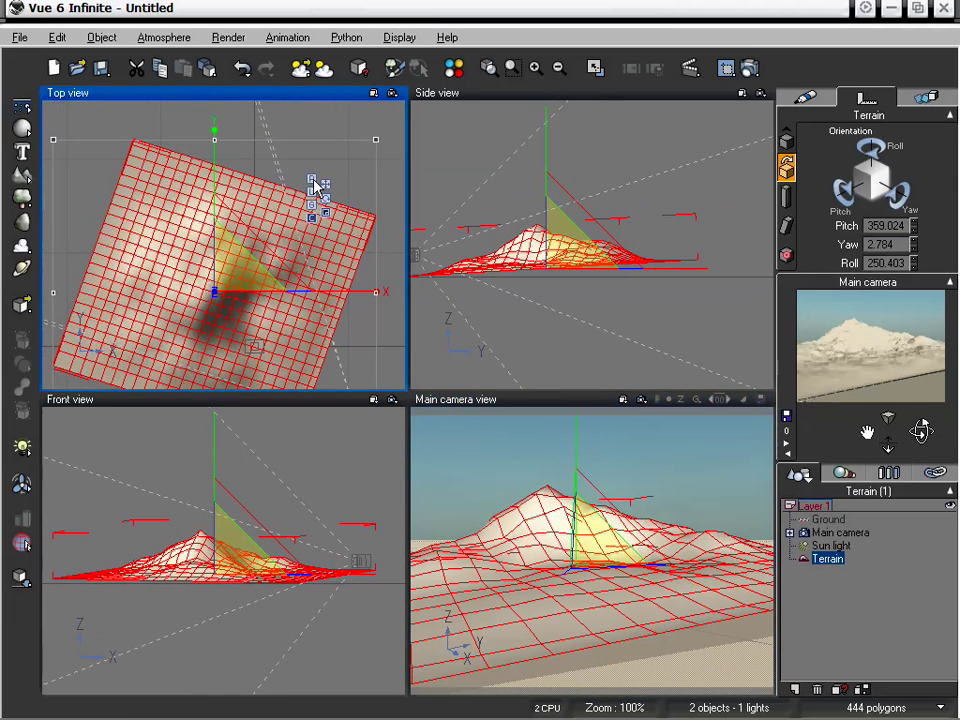
pyautogui.click(324, 199)
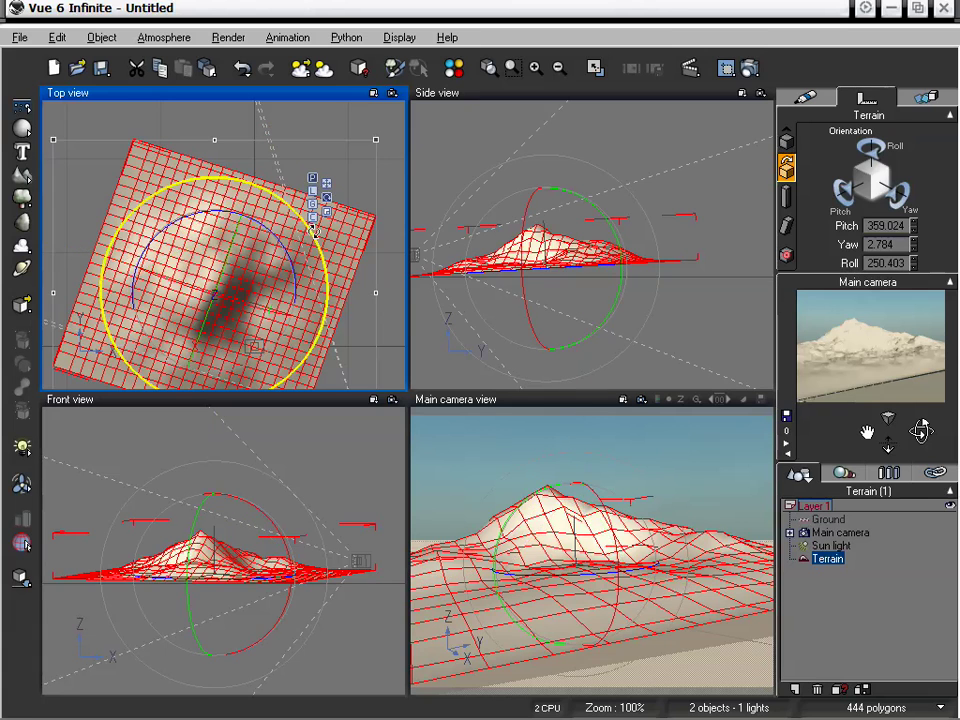
pyautogui.moveTo(312, 226); pyautogui.dragTo(291, 198)
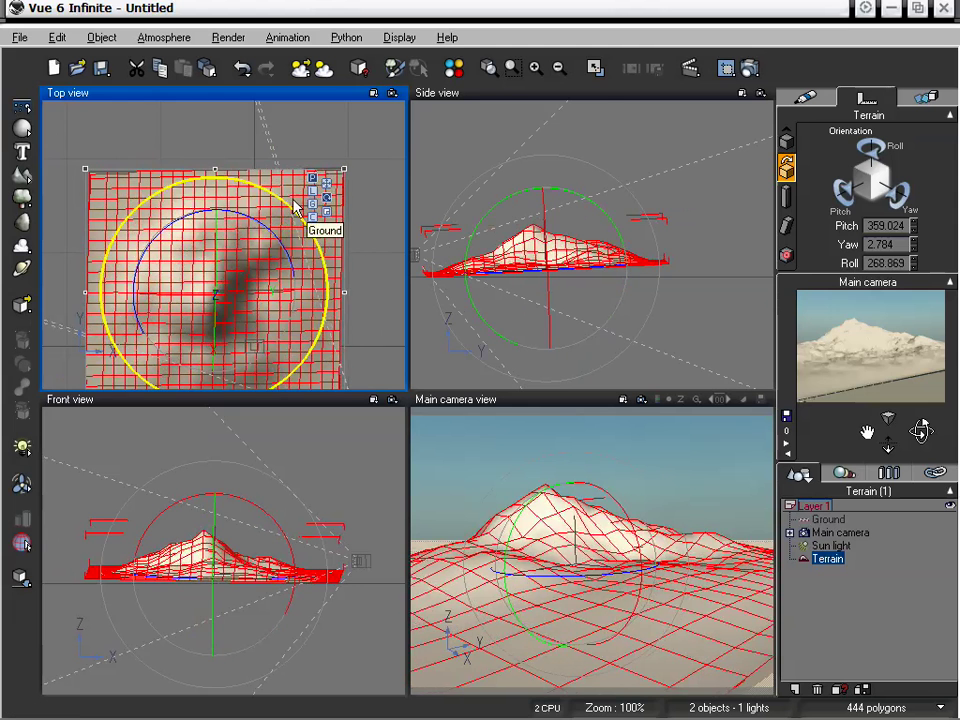
pyautogui.moveTo(363, 307); pyautogui.dragTo(385, 263)
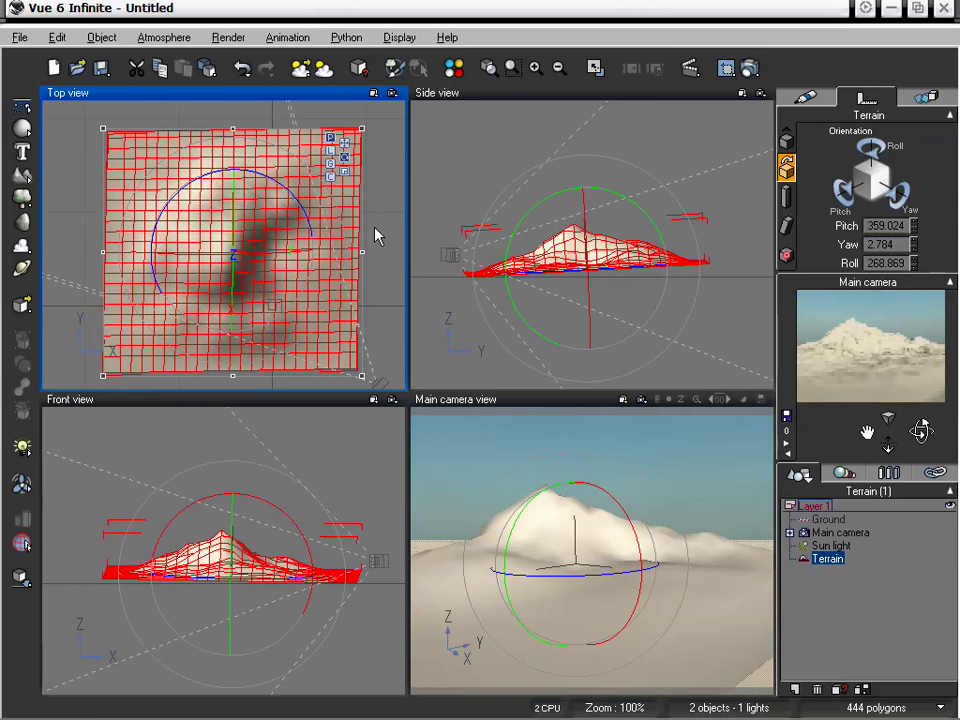
pyautogui.click(344, 160)
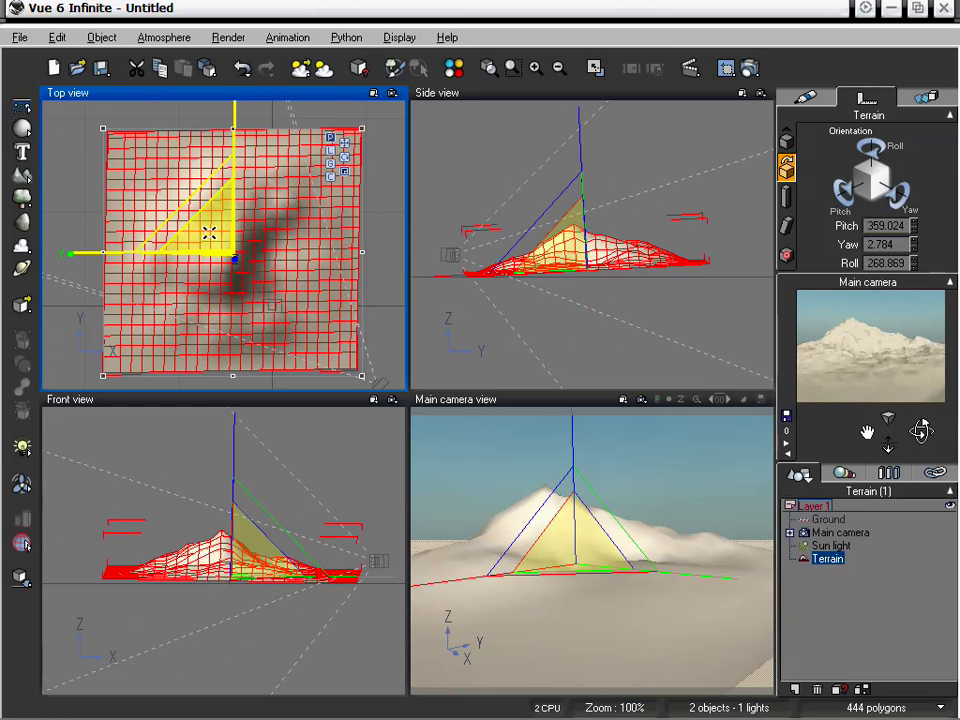
pyautogui.moveTo(206, 234)
pyautogui.mouseDown()
pyautogui.moveTo(236, 212)
pyautogui.moveTo(318, 240)
pyautogui.moveTo(300, 236)
pyautogui.moveTo(230, 330)
pyautogui.moveTo(300, 221)
pyautogui.moveTo(206, 221)
pyautogui.mouseUp()
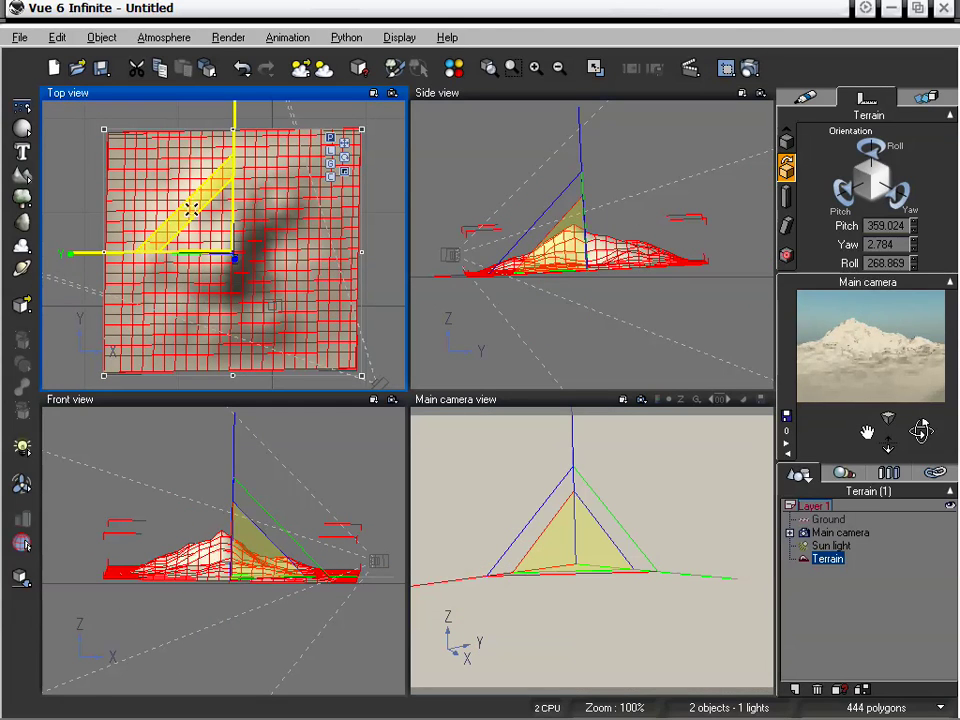
# Step: Try shrinking the terrain drastically in the Top view and resizing it in the Front view, undoing each change
pyautogui.moveTo(185, 210); pyautogui.dragTo(256, 157)
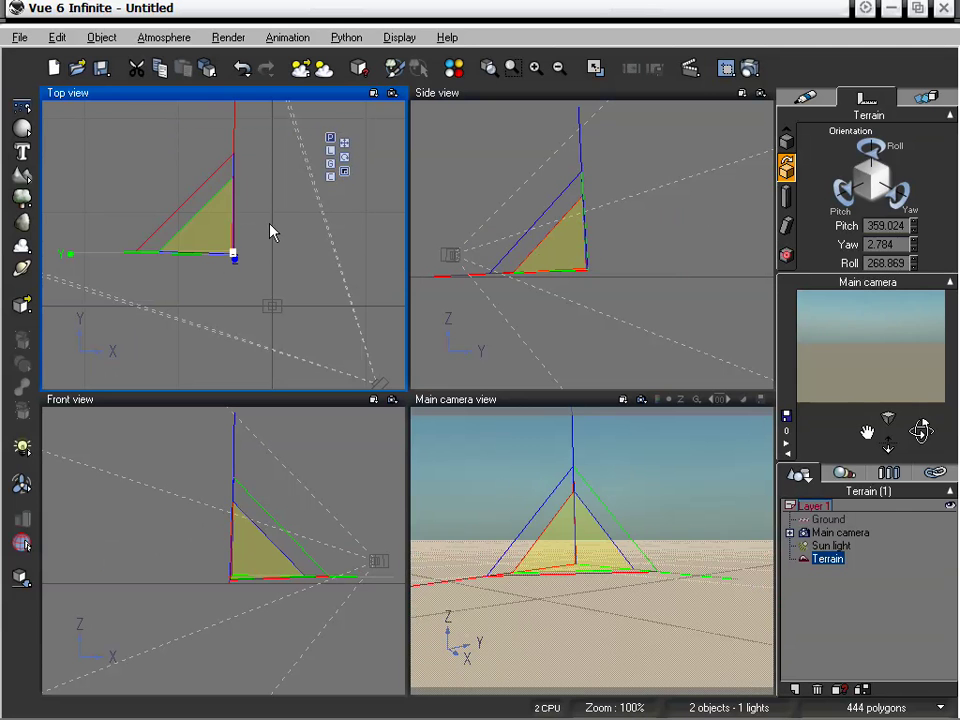
pyautogui.hotkey('ctrl', 'z')
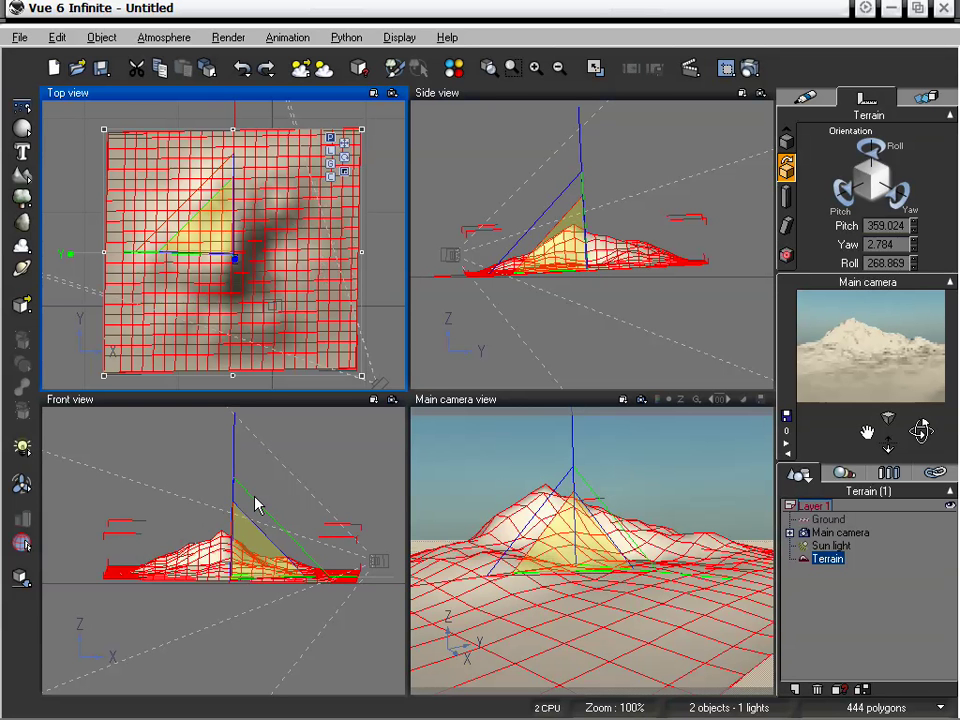
pyautogui.click(262, 518)
pyautogui.moveTo(262, 518); pyautogui.dragTo(430, 498)
pyautogui.hotkey('ctrl', 'z')
# Step: Scale the terrain down slightly in the Side view, and stretch it much taller and wider in the Front view
pyautogui.click(661, 329)
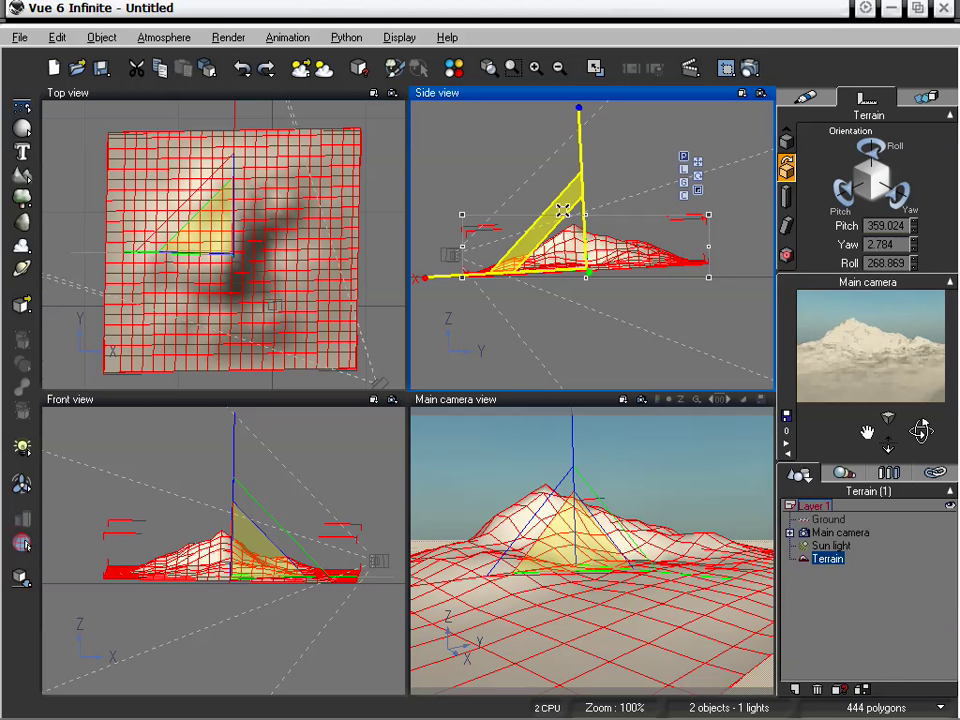
pyautogui.moveTo(580, 233); pyautogui.dragTo(600, 258)
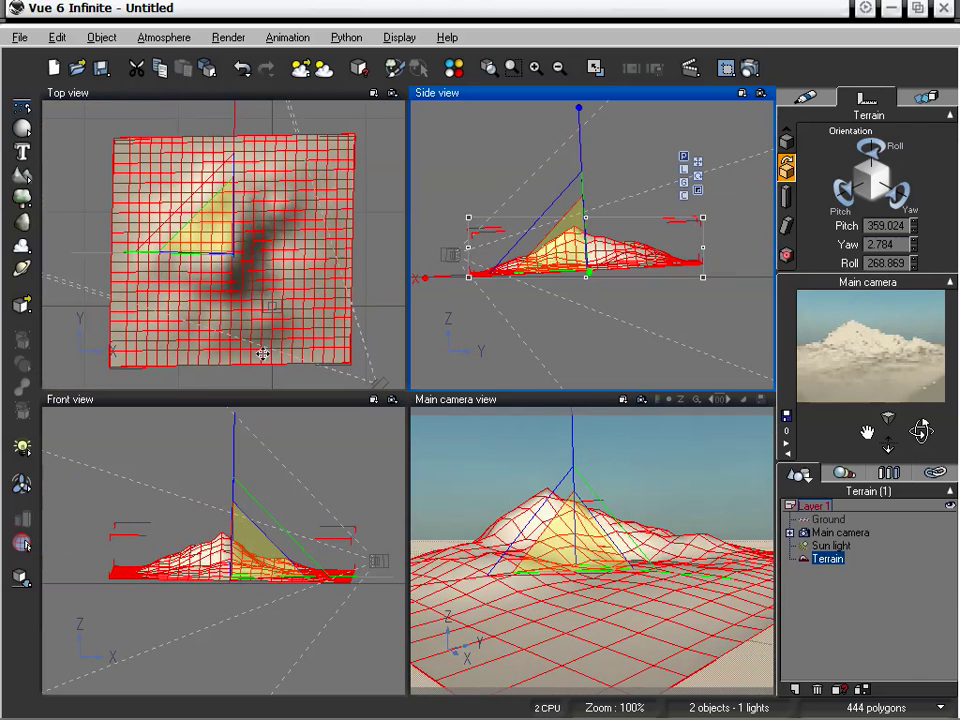
pyautogui.moveTo(235, 475)
pyautogui.mouseDown()
pyautogui.moveTo(237, 450)
pyautogui.moveTo(231, 520)
pyautogui.moveTo(240, 520)
pyautogui.moveTo(239, 309)
pyautogui.moveTo(251, 424)
pyautogui.moveTo(282, 152)
pyautogui.moveTo(237, 450)
pyautogui.mouseUp()
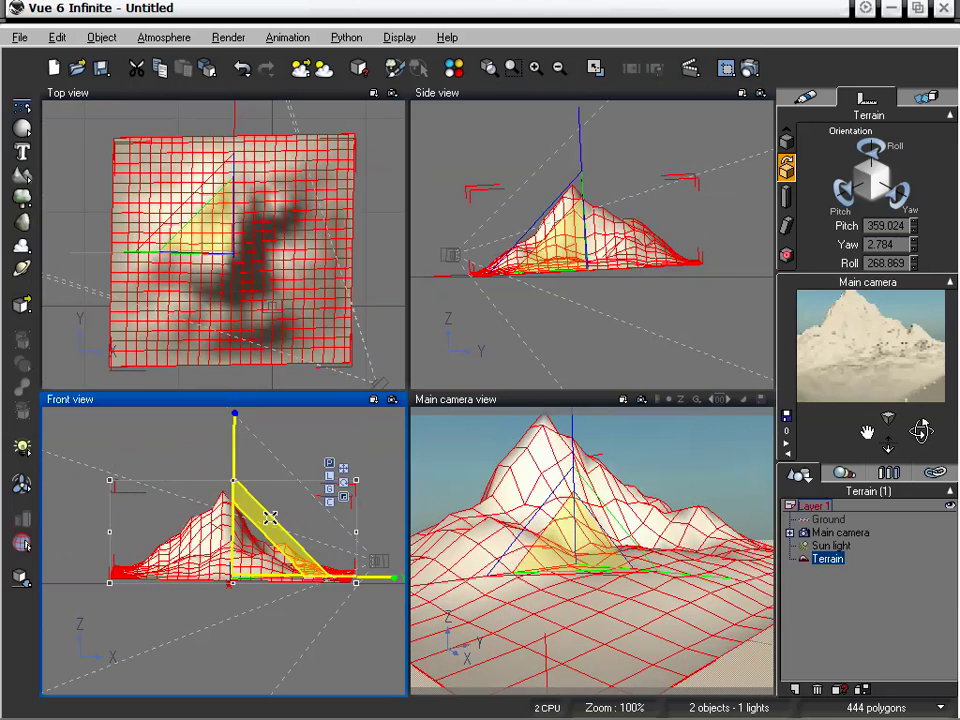
pyautogui.moveTo(271, 530); pyautogui.dragTo(322, 530)
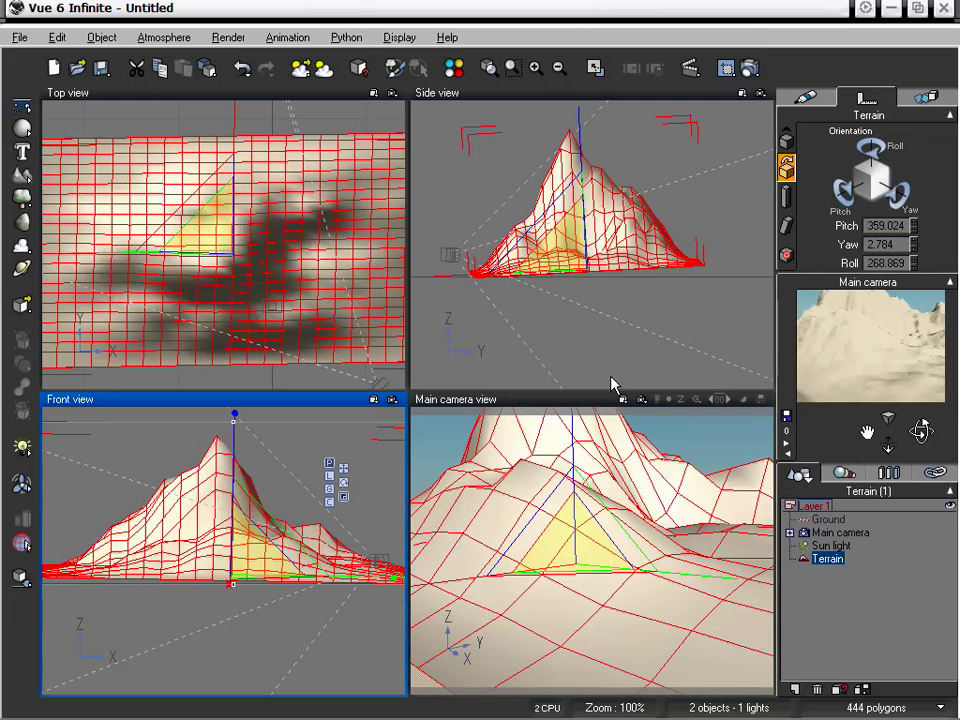
# Step: Delete the terrain from the scene
pyautogui.press('Delete')
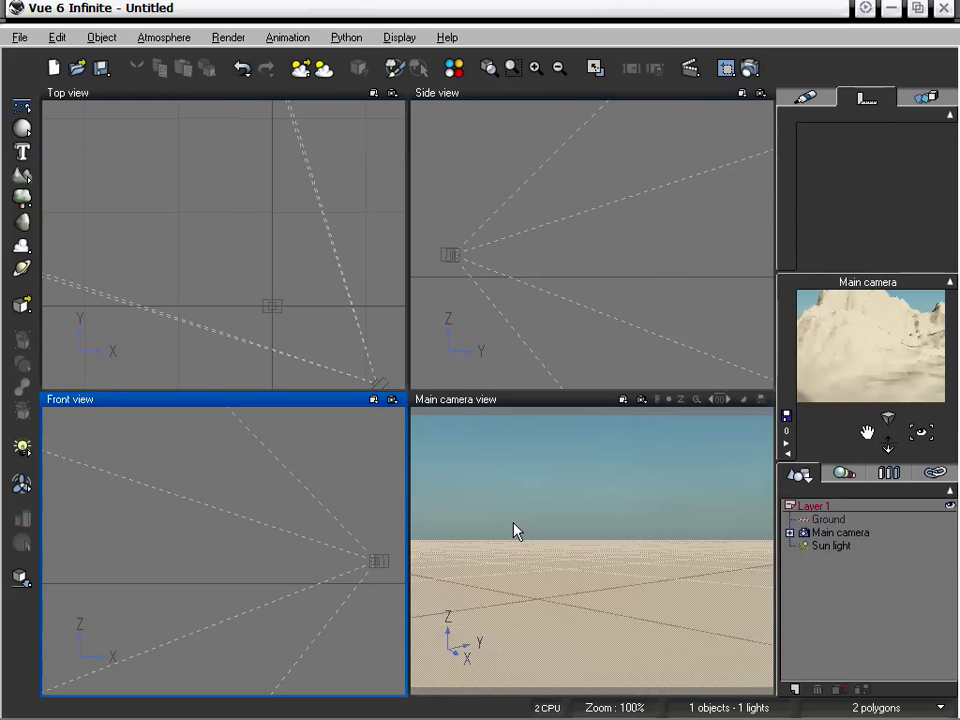
pyautogui.click(558, 68)
pyautogui.moveTo(296, 280); pyautogui.dragTo(261, 234, button='right')
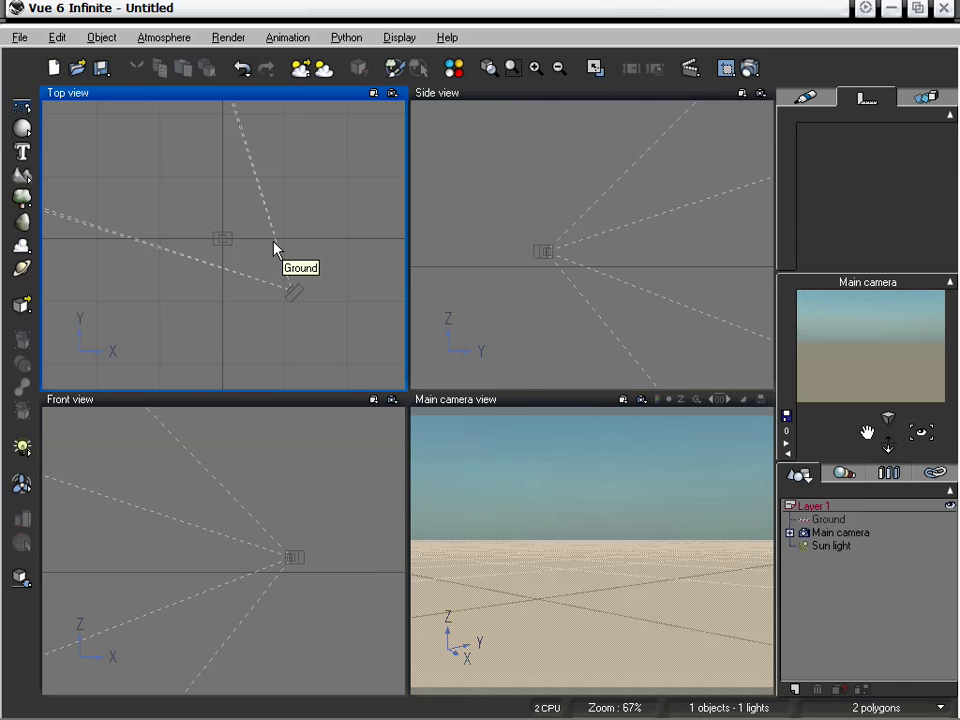
# Step: Add a sphere, shift it along the negative X axis in the Top view, and add a second sphere beside it
pyautogui.click(22, 128)
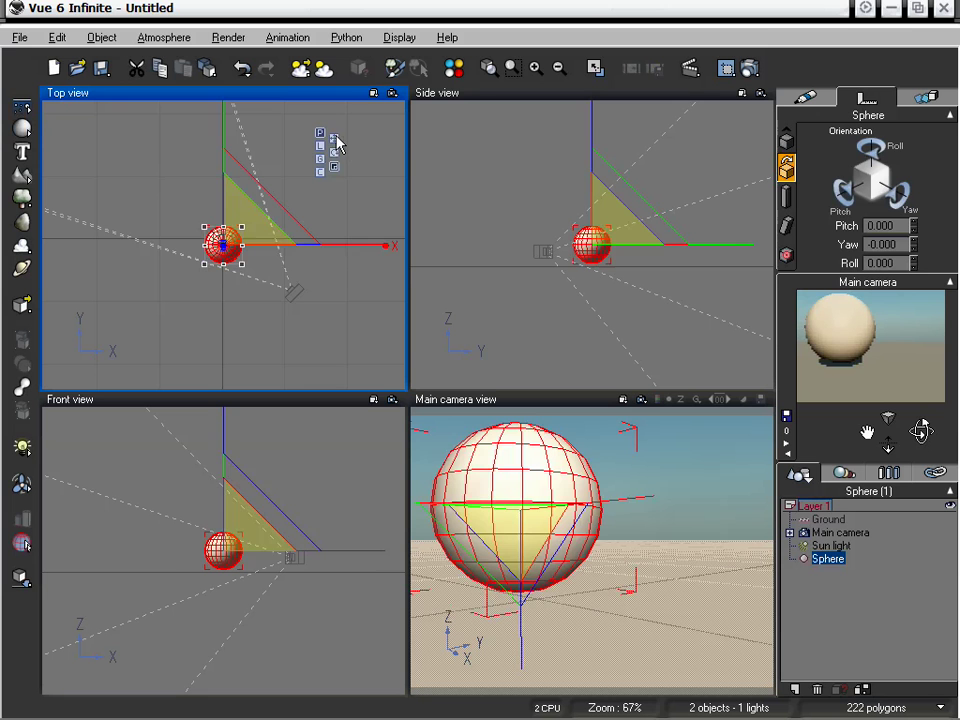
pyautogui.moveTo(344, 244); pyautogui.dragTo(262, 243)
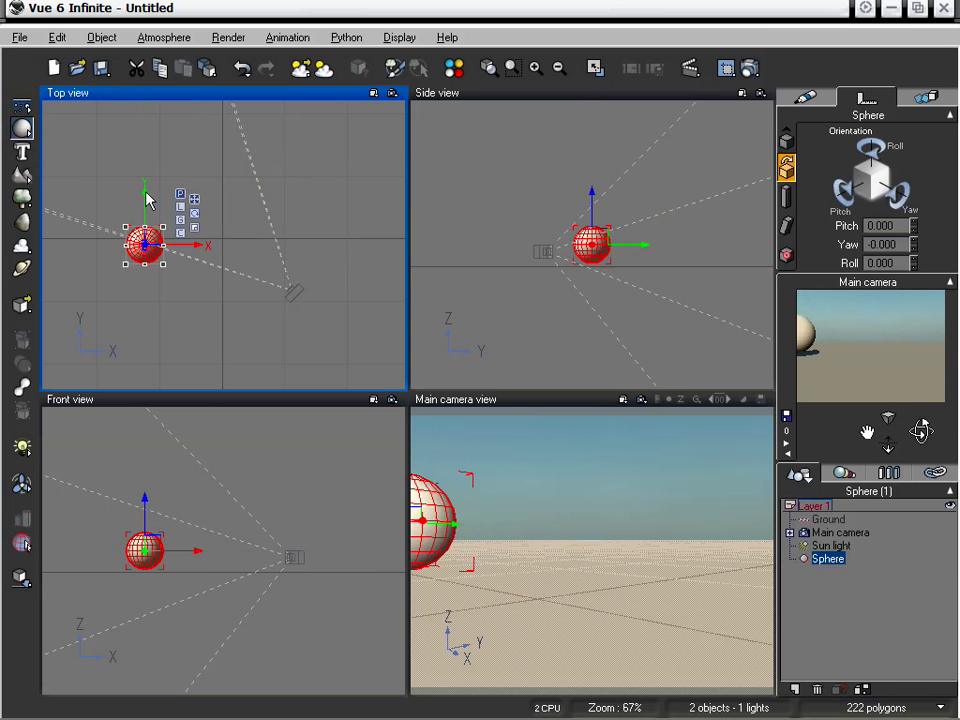
pyautogui.click(22, 128)
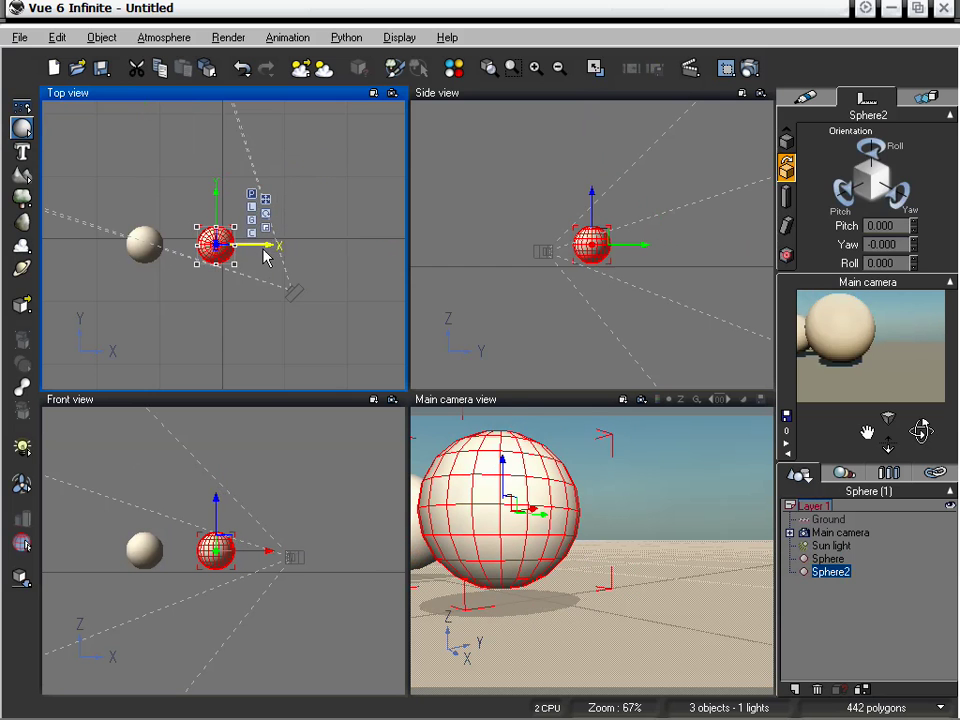
# Step: Select both spheres together in the Top view, move them slightly along X, and rotate them to a roll of about 357.3
pyautogui.click(253, 266)
pyautogui.moveTo(88, 158); pyautogui.dragTo(244, 301)
pyautogui.moveTo(212, 306); pyautogui.dragTo(288, 297, button='right')
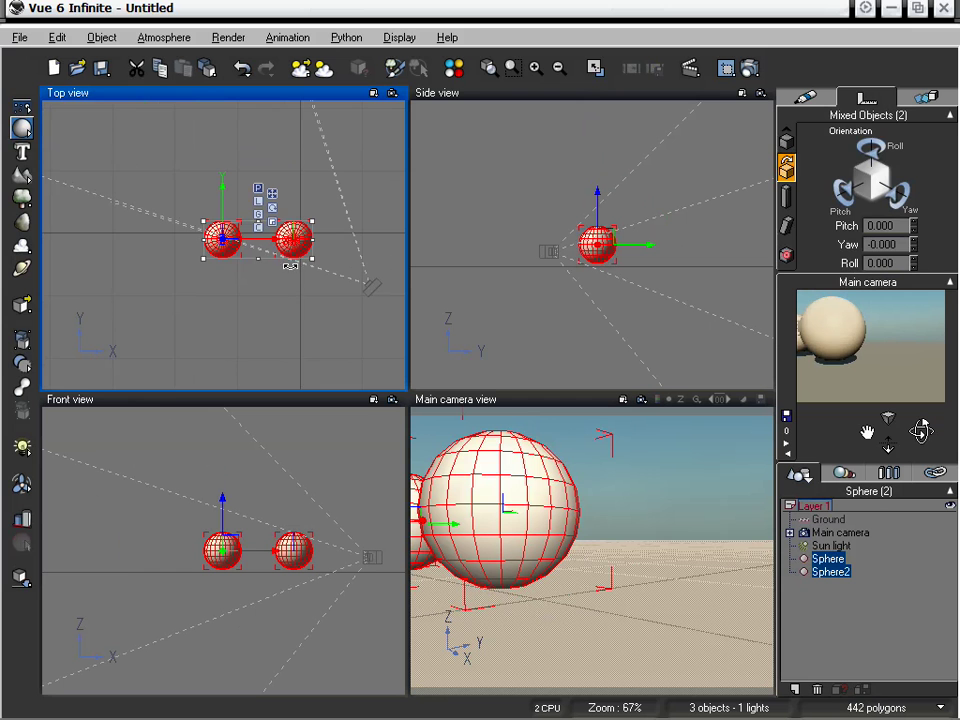
pyautogui.moveTo(262, 240)
pyautogui.mouseDown()
pyautogui.moveTo(314, 240)
pyautogui.moveTo(254, 240)
pyautogui.mouseUp()
pyautogui.moveTo(214, 200); pyautogui.dragTo(255, 240)
pyautogui.click(266, 210)
pyautogui.click(281, 323)
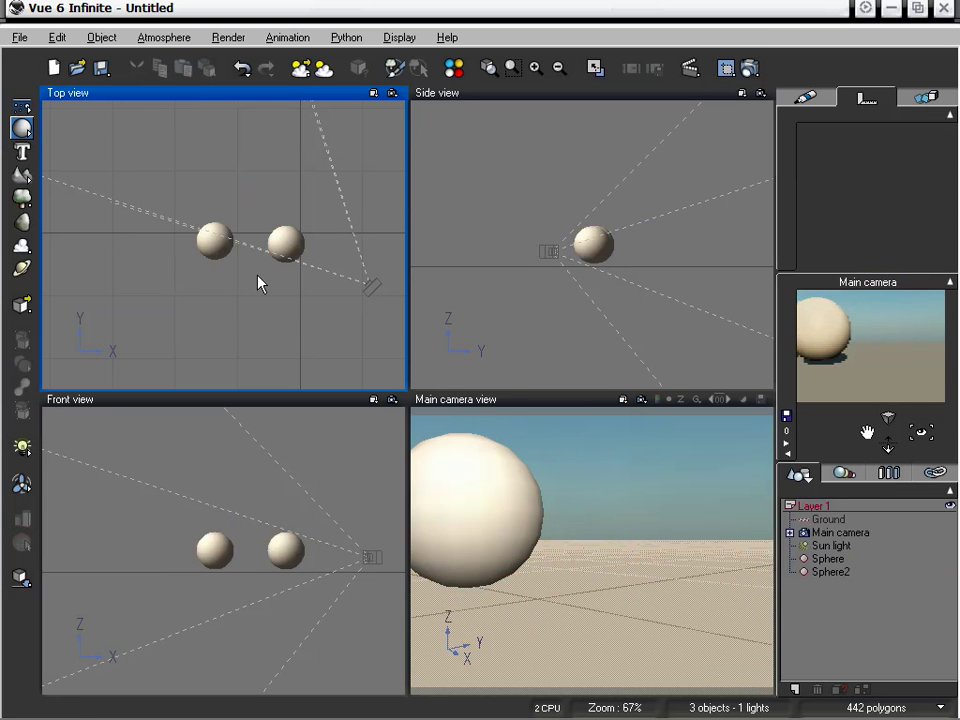
# Step: Select Sphere2 first and add Sphere to the selection, and rotate the pair around Sphere2 in the Top view
pyautogui.click(294, 238)
pyautogui.keyDown('shift'); pyautogui.click(218, 241); pyautogui.keyUp('shift')
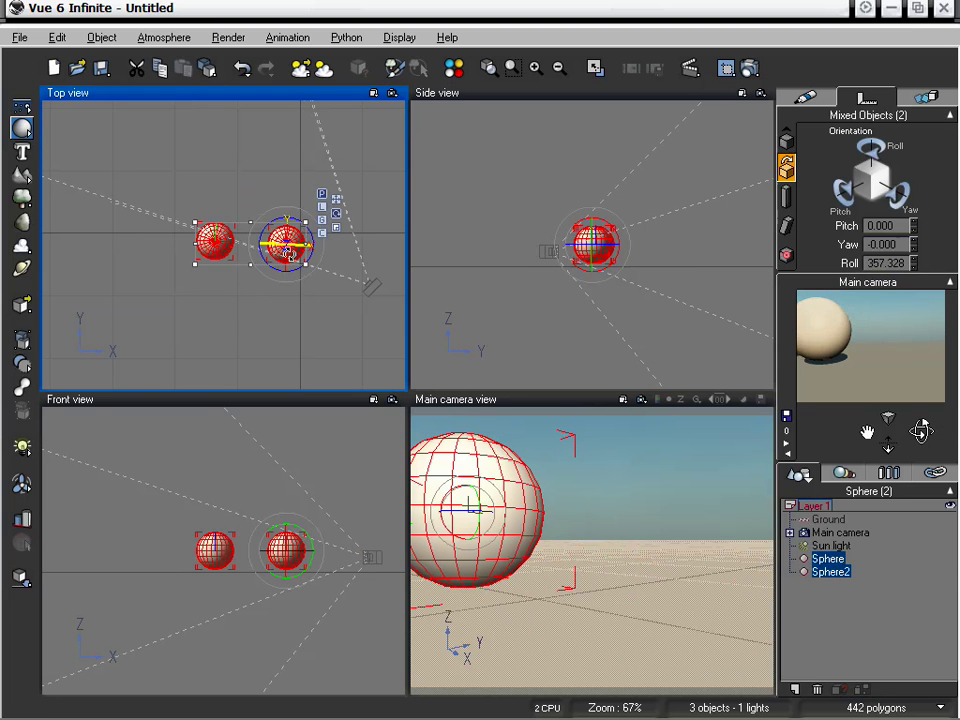
pyautogui.moveTo(297, 215)
pyautogui.mouseDown()
pyautogui.moveTo(358, 242)
pyautogui.moveTo(317, 326)
pyautogui.moveTo(264, 300)
pyautogui.moveTo(250, 205)
pyautogui.moveTo(306, 195)
pyautogui.moveTo(253, 189)
pyautogui.mouseUp()
pyautogui.click(253, 189)
pyautogui.click(218, 260)
pyautogui.keyDown('shift'); pyautogui.click(292, 242); pyautogui.keyUp('shift')
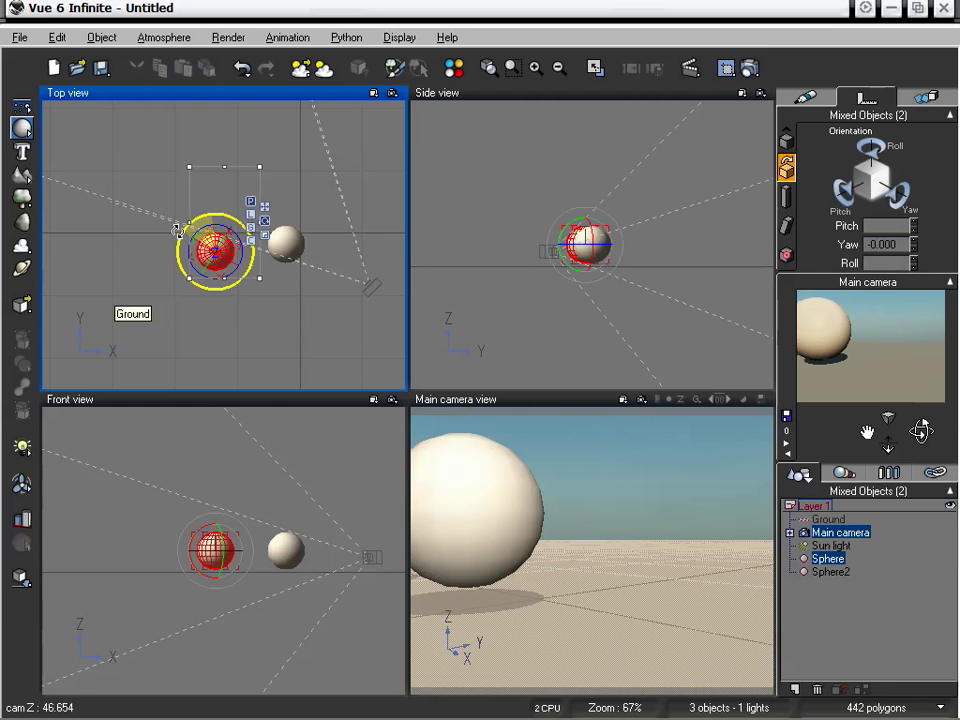
pyautogui.click(199, 252)
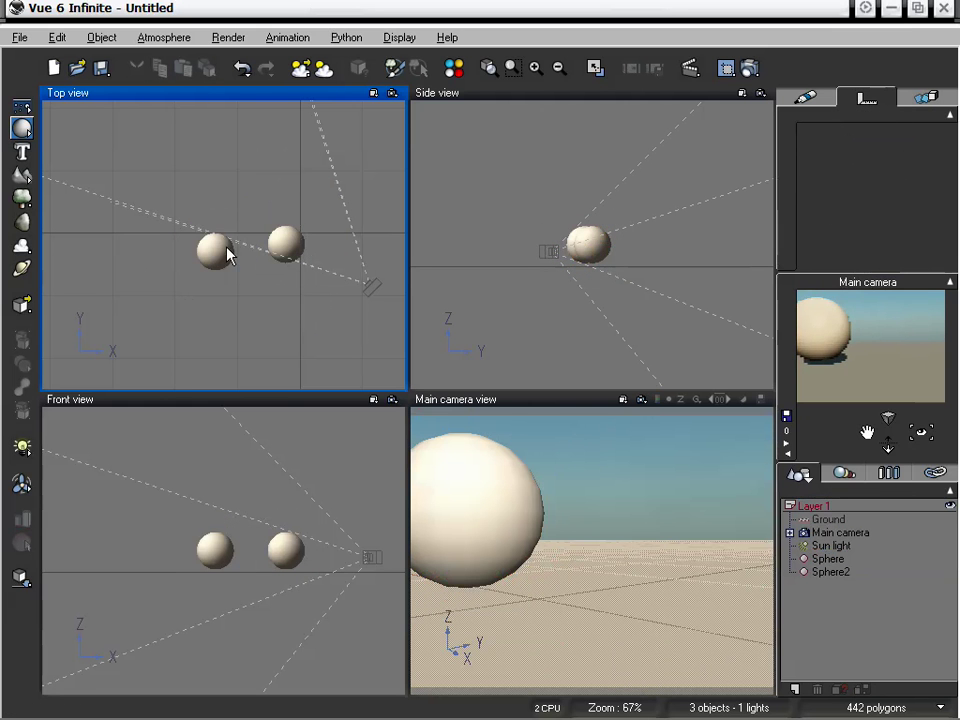
# Step: Select Sphere first and add Sphere2, and rotate each sphere about its own centre in local coordinates in the Top view
pyautogui.click(222, 252)
pyautogui.keyDown('shift'); pyautogui.click(300, 242); pyautogui.keyUp('shift')
pyautogui.moveTo(304, 242)
pyautogui.mouseDown()
pyautogui.moveTo(232, 240)
pyautogui.moveTo(226, 222)
pyautogui.moveTo(232, 228)
pyautogui.moveTo(191, 287)
pyautogui.moveTo(200, 215)
pyautogui.moveTo(235, 225)
pyautogui.moveTo(182, 193)
pyautogui.moveTo(103, 231)
pyautogui.moveTo(160, 195)
pyautogui.moveTo(218, 326)
pyautogui.moveTo(169, 206)
pyautogui.moveTo(146, 257)
pyautogui.moveTo(256, 289)
pyautogui.mouseUp()
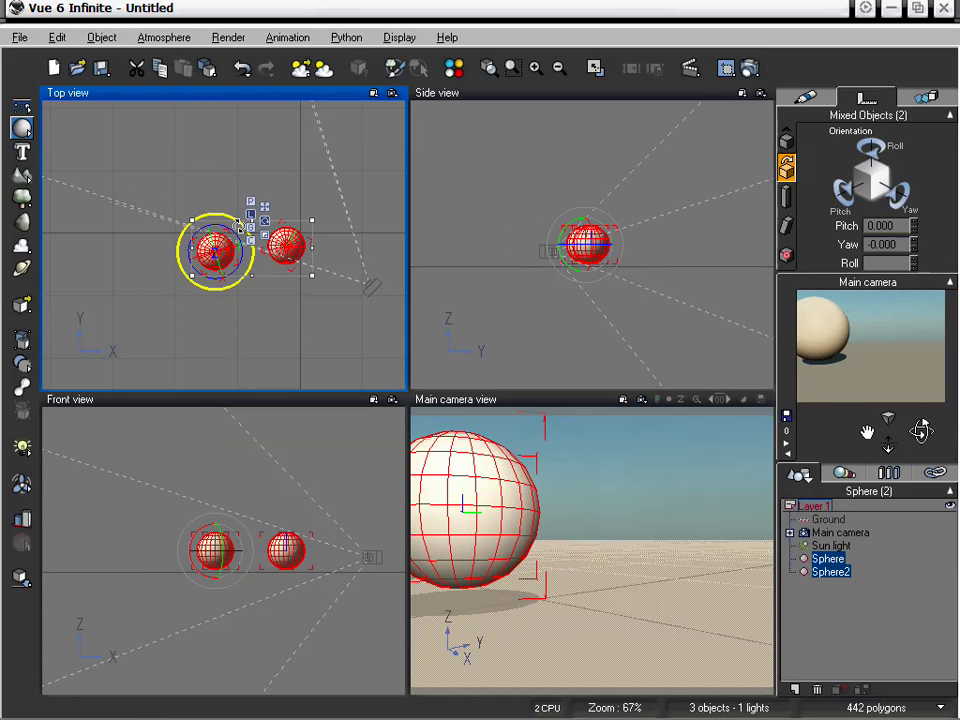
pyautogui.moveTo(237, 235); pyautogui.dragTo(272, 304, button='right')
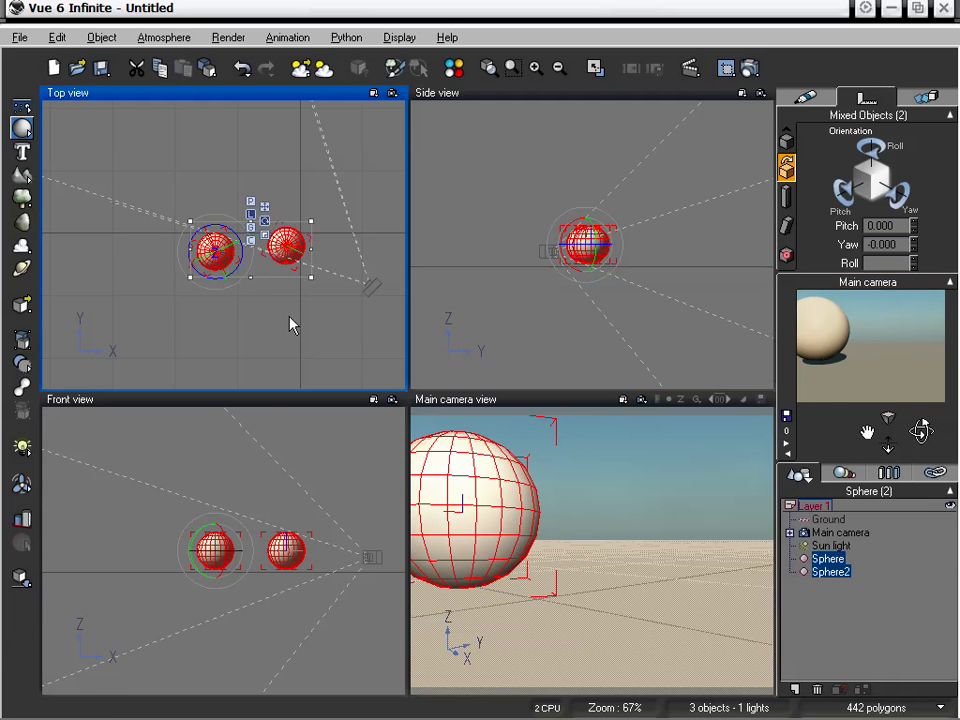